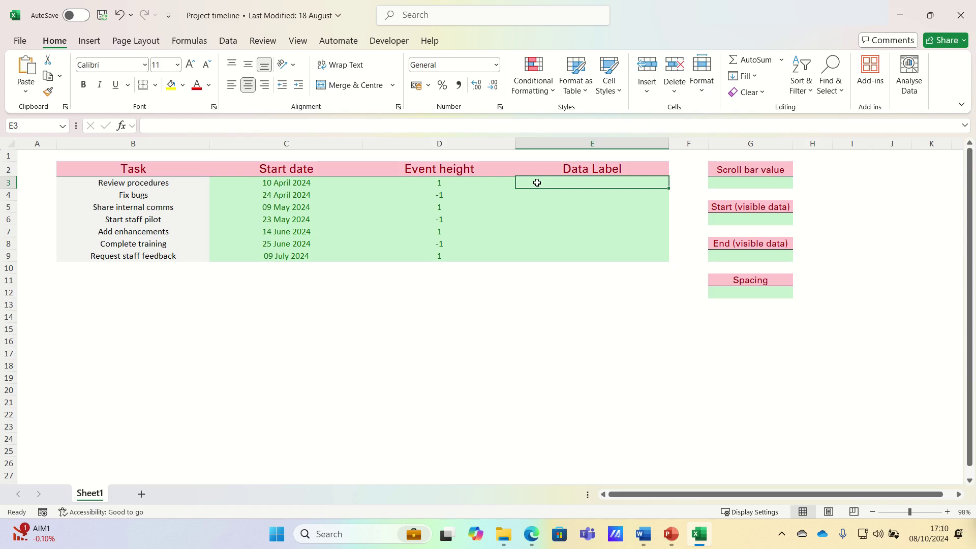
Step: Enter =B3&CHAR(10)&TEXT(C3,"DD MMM") in E3 and fill it down to E9
{"action": "type", "text": "="}
{"action": "key", "text": "Left"}
{"action": "key", "text": "Left"}
{"action": "key", "text": "Left"}
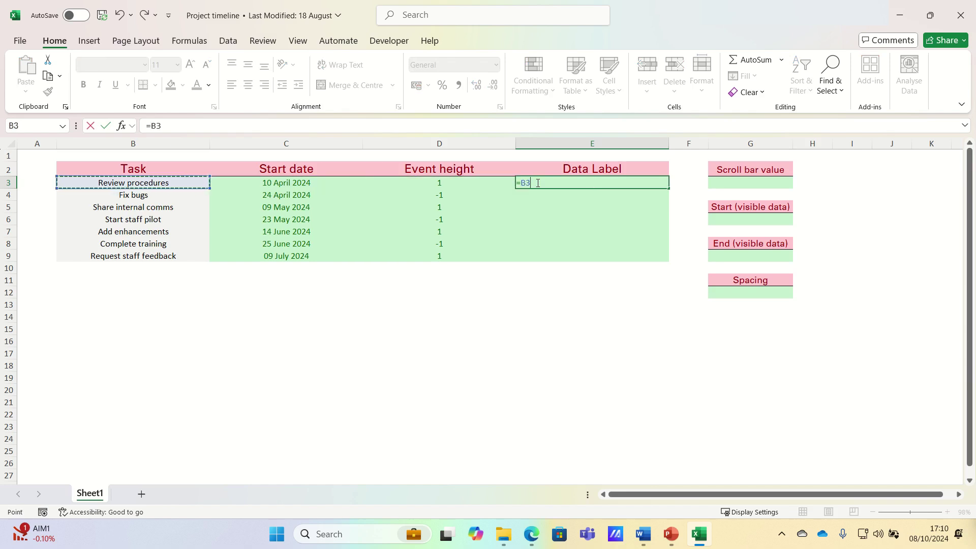
{"action": "type", "text": "&CHAR("}
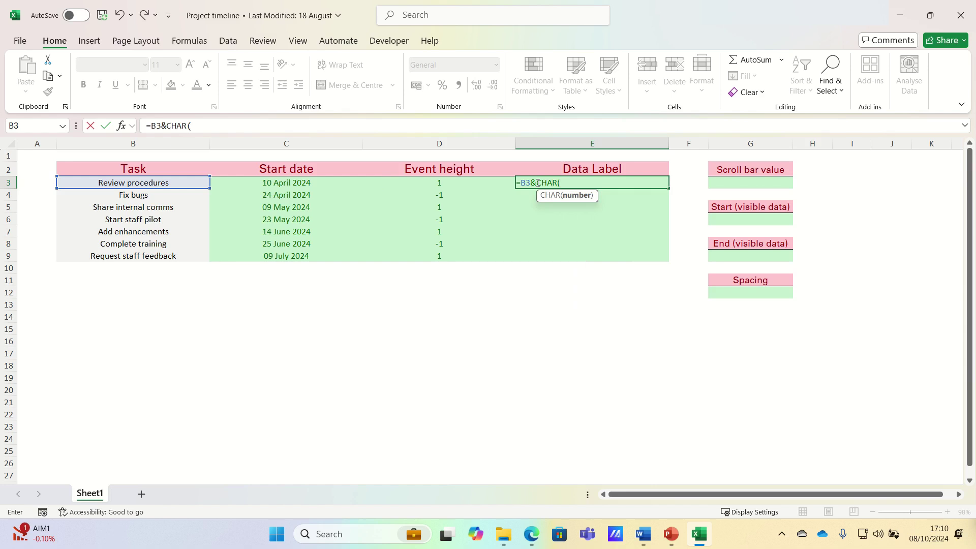
{"action": "type", "text": "10)"}
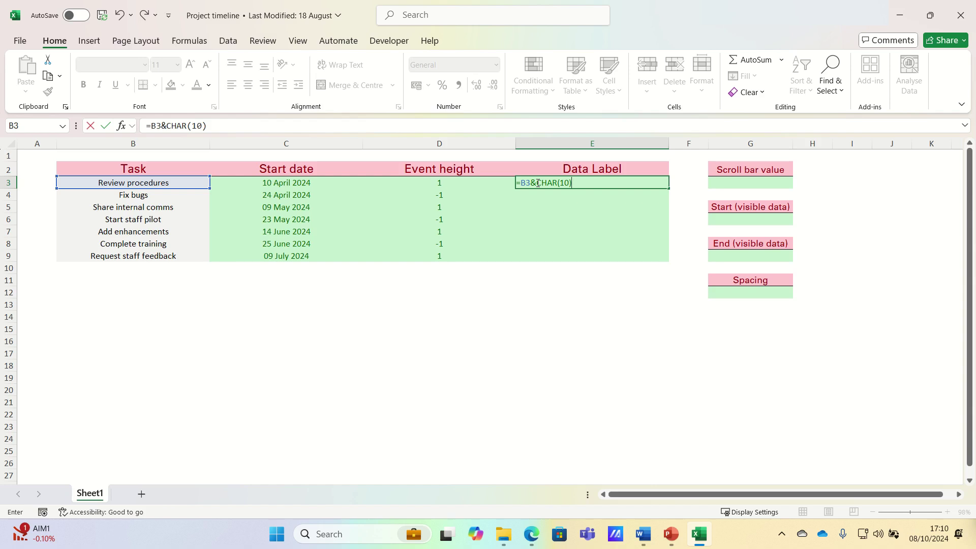
{"action": "type", "text": "&TEXT"}
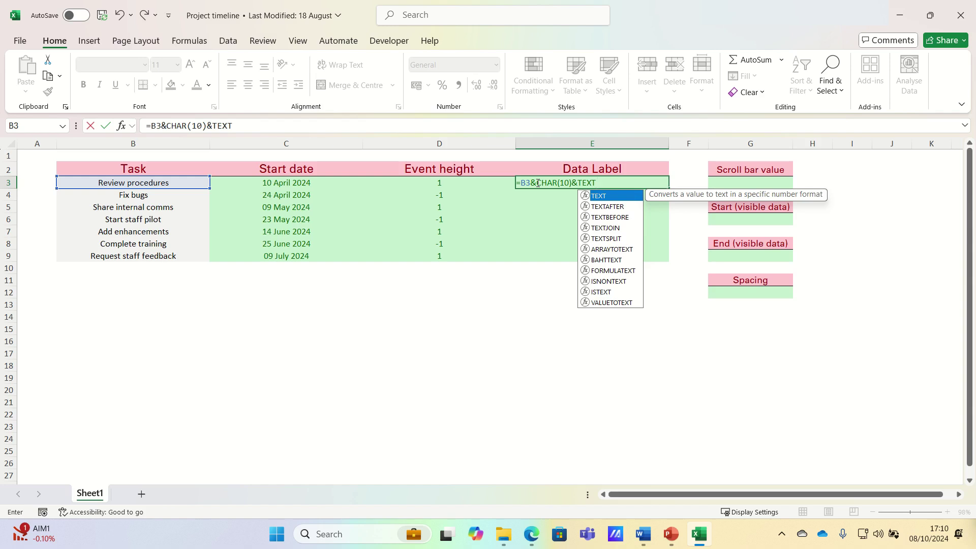
{"action": "type", "text": "("}
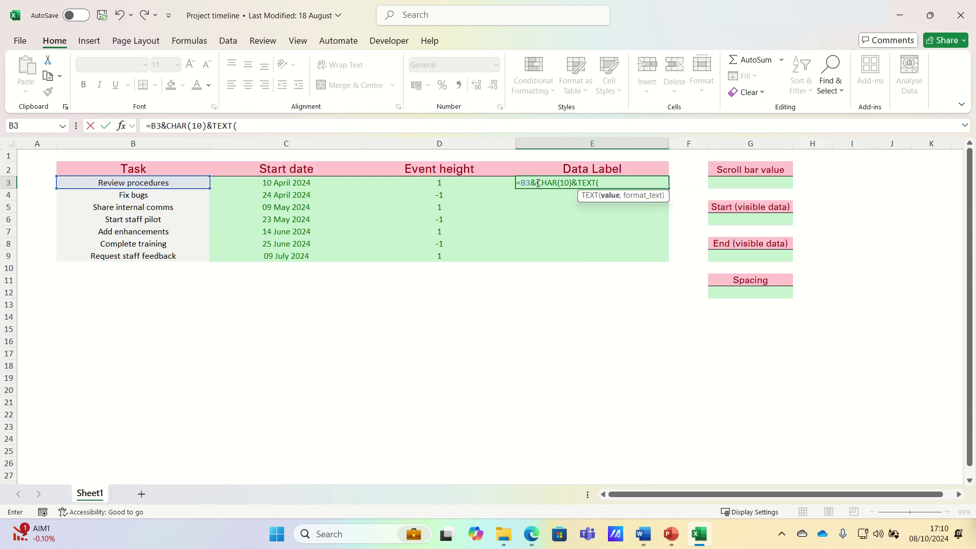
{"action": "key", "text": "Left"}
{"action": "key", "text": "Left"}
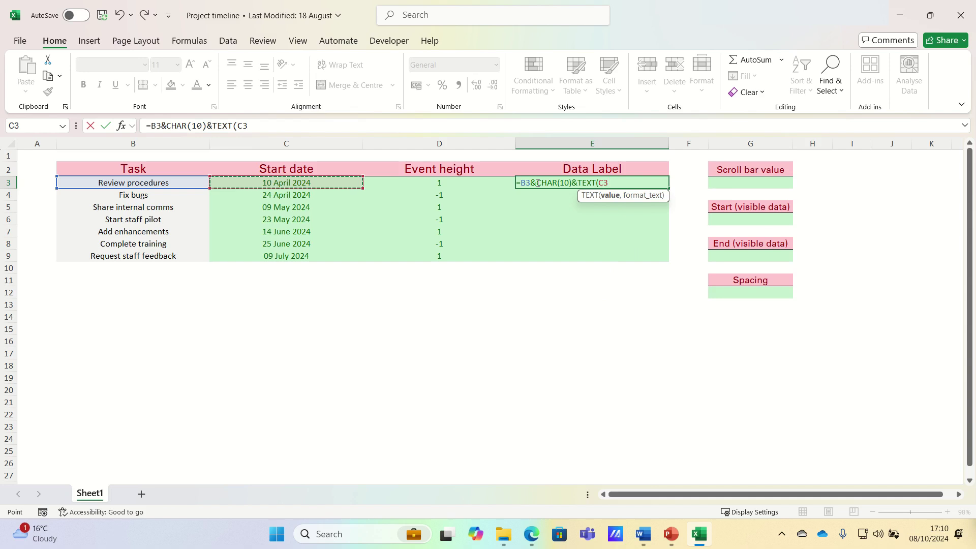
{"action": "type", "text": ","}
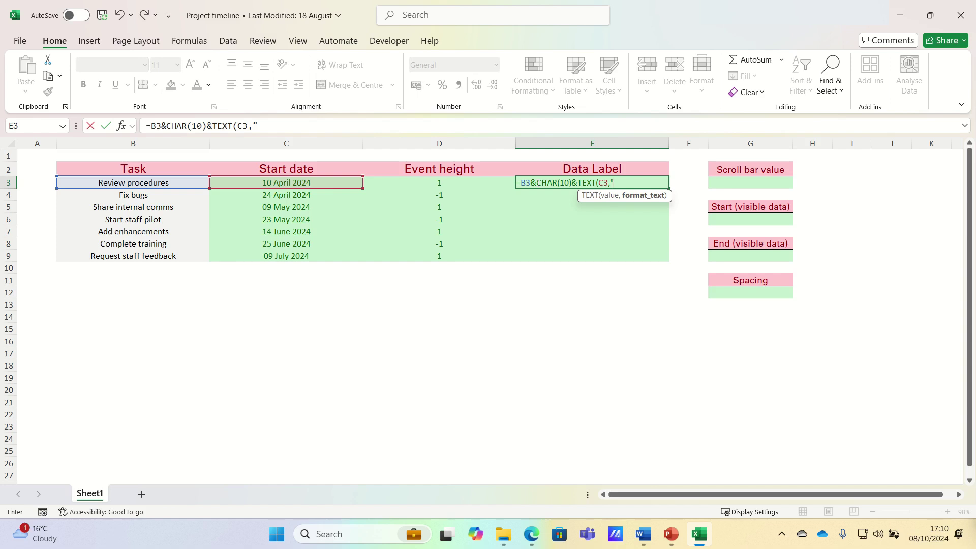
{"action": "type", "text": "DD MMM\")"}
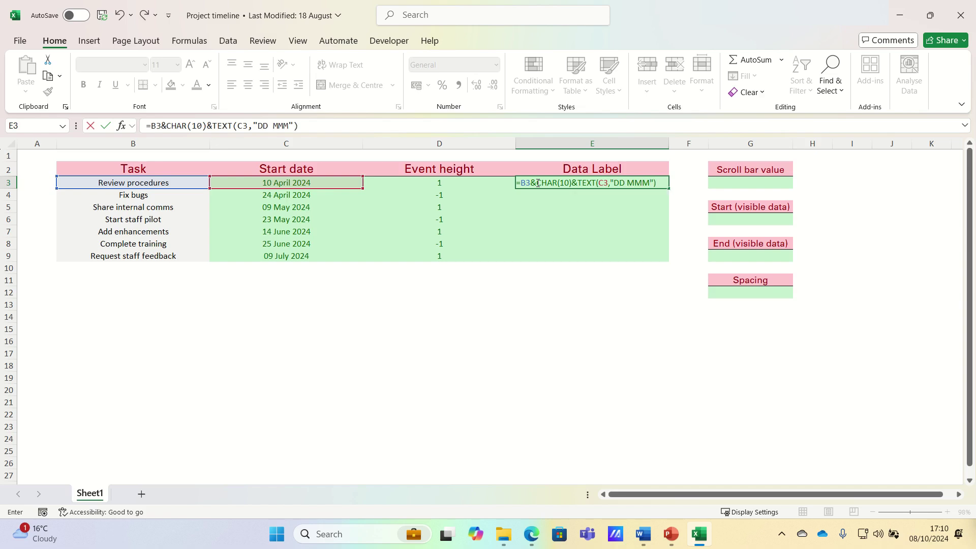
{"action": "key", "text": "Return"}
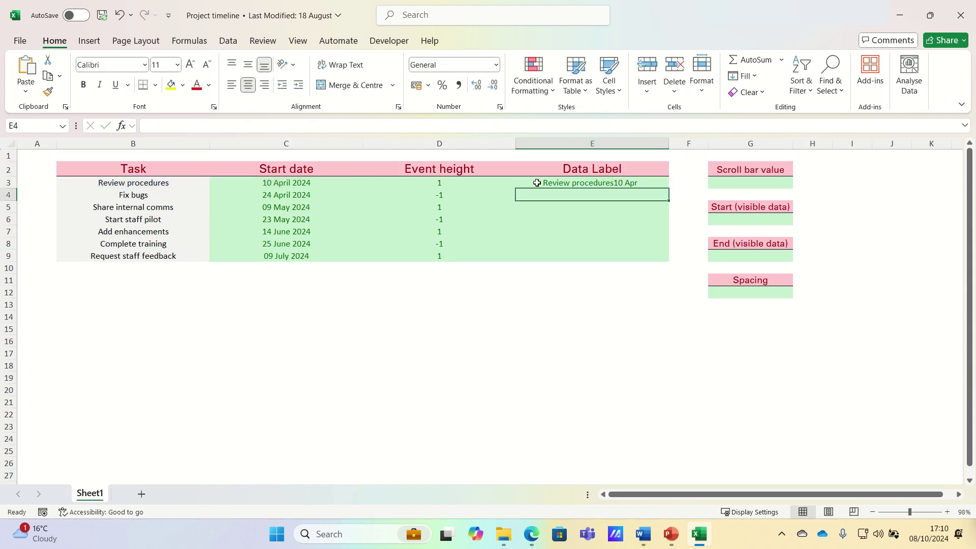
{"action": "left_click", "coordinate": [605, 181]}
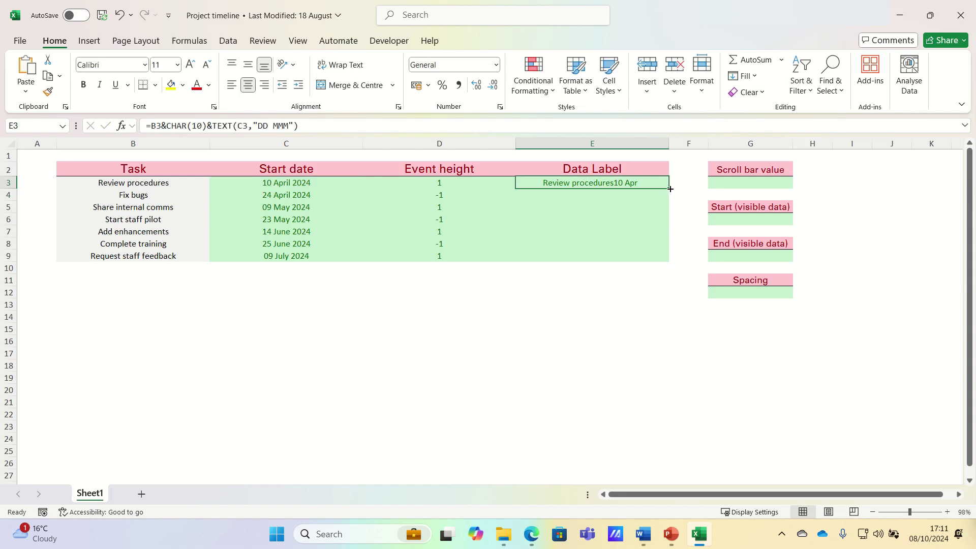
{"action": "double_click", "coordinate": [670, 189]}
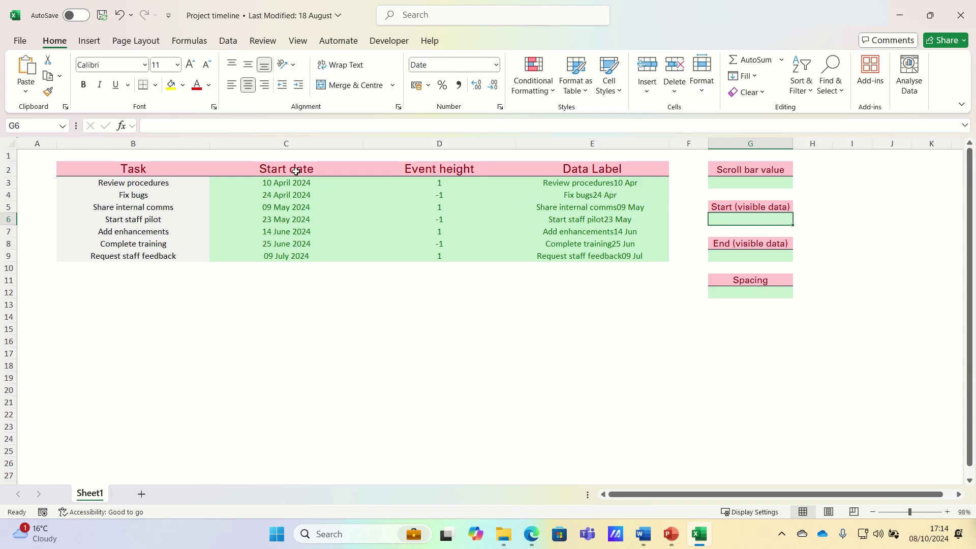
Step: Insert a clustered column chart of C2:D9, then move and widen it below the table
{"action": "left_click_drag", "start_coordinate": [295, 171], "coordinate": [407, 251]}
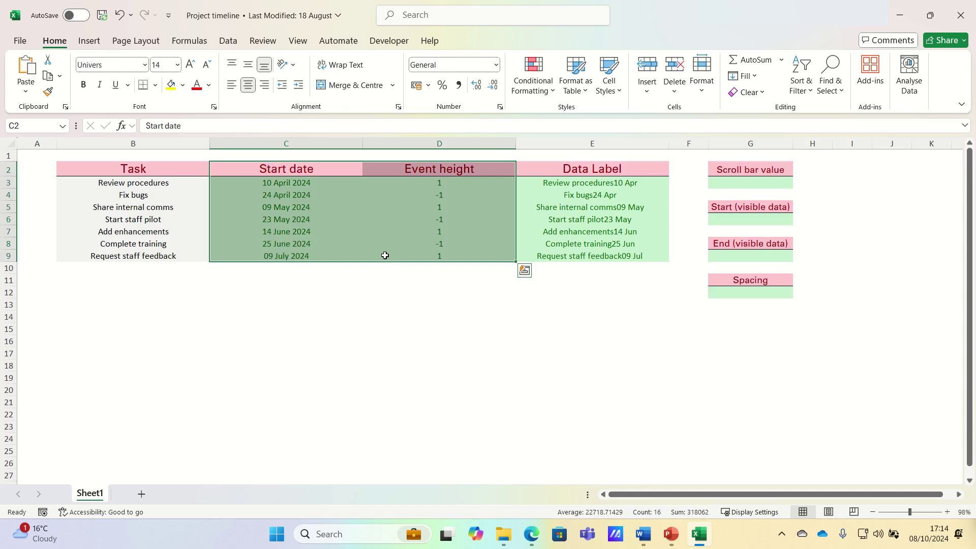
{"action": "left_click", "coordinate": [90, 42]}
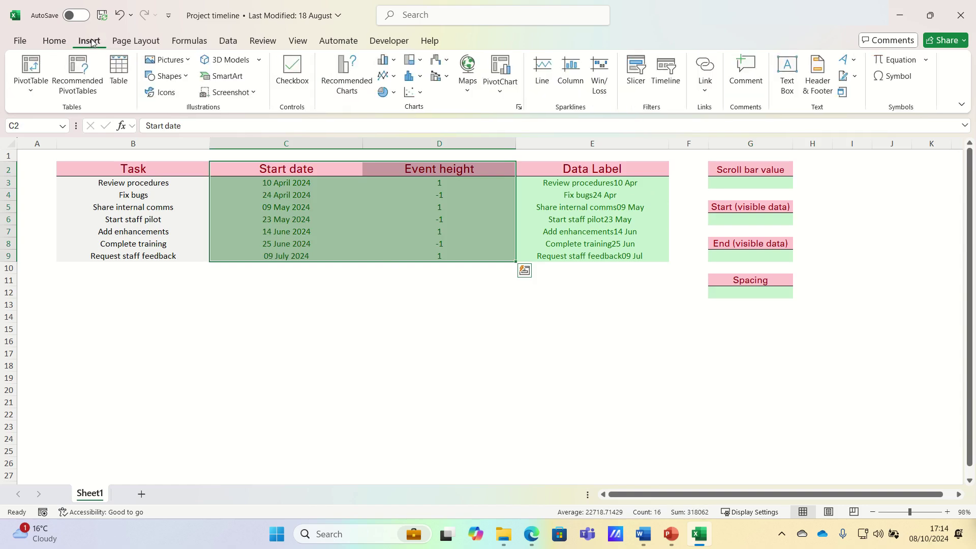
{"action": "left_click", "coordinate": [385, 62]}
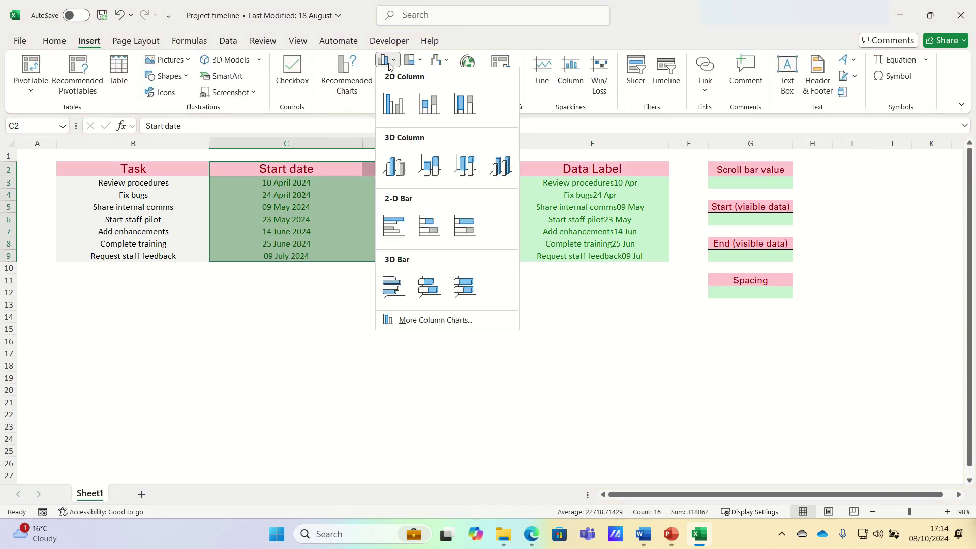
{"action": "left_click", "coordinate": [393, 107]}
{"action": "left_click_drag", "start_coordinate": [406, 231], "coordinate": [114, 274]}
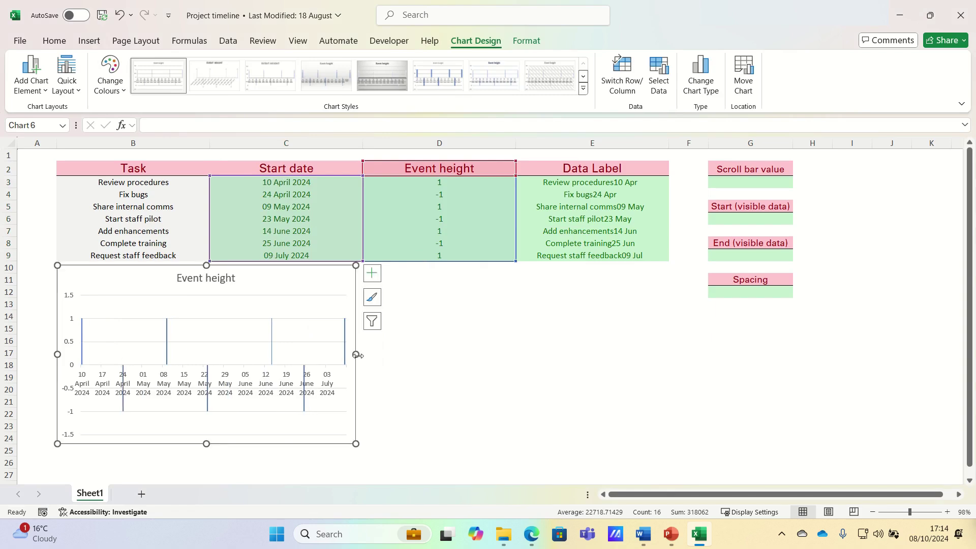
{"action": "left_click_drag", "start_coordinate": [356, 355], "coordinate": [617, 337]}
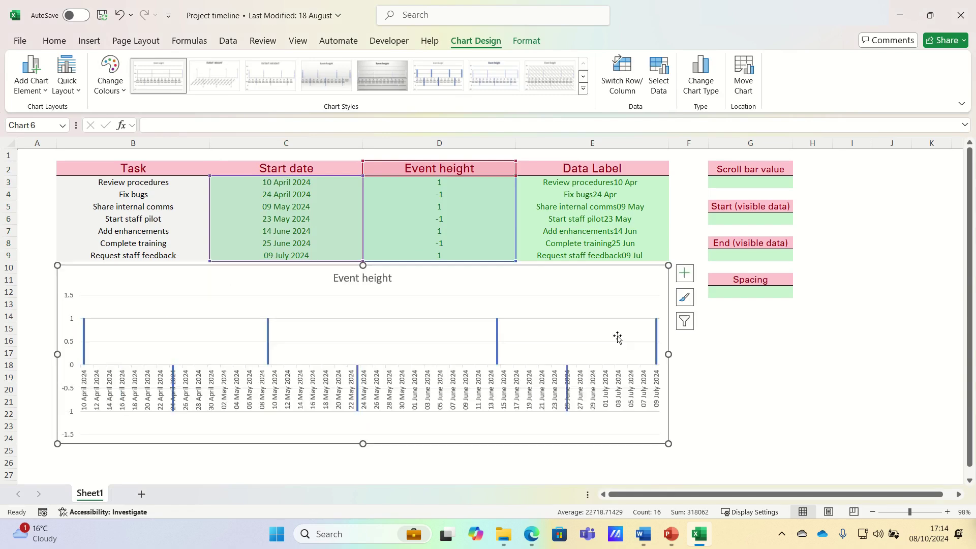
Step: Remove the chart title, gridlines and vertical axis, then open the data label settings
{"action": "left_click", "coordinate": [685, 278]}
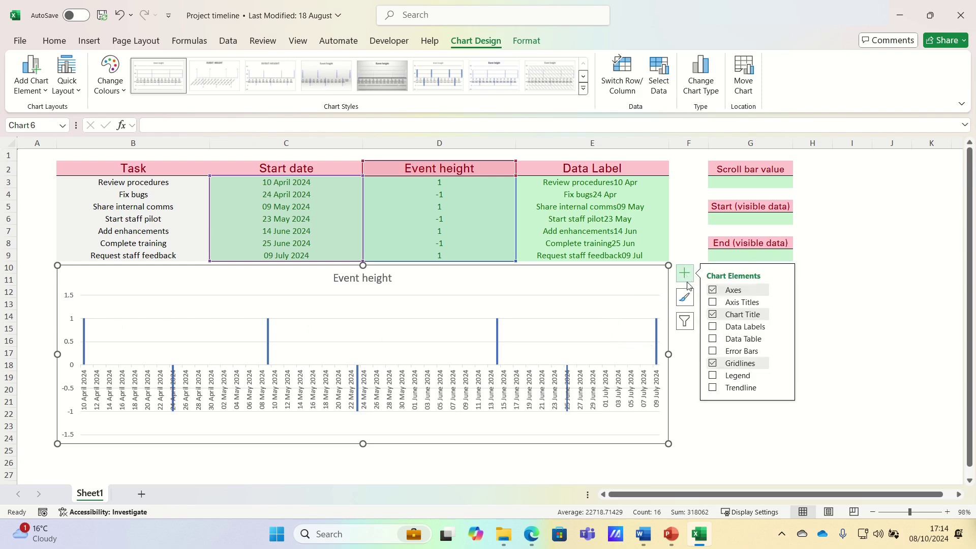
{"action": "left_click", "coordinate": [713, 315]}
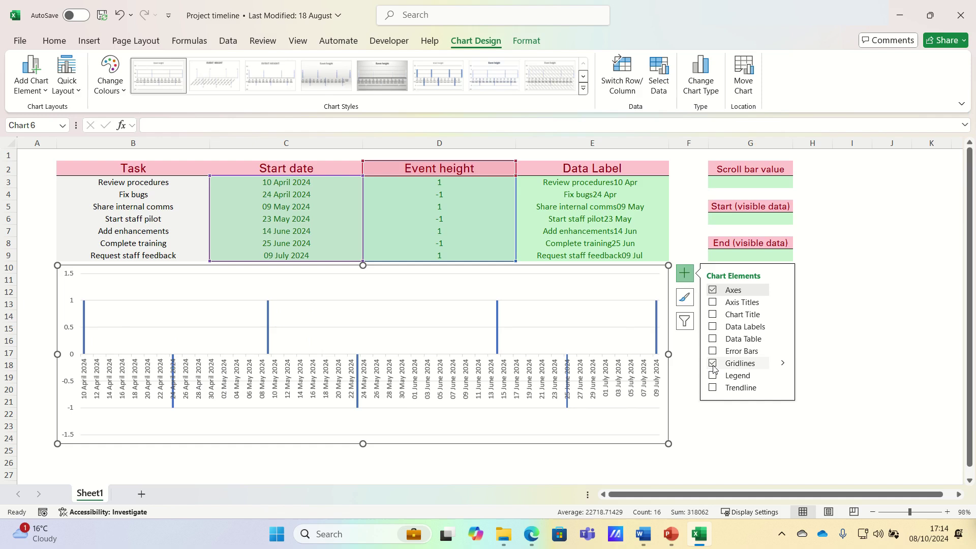
{"action": "left_click", "coordinate": [713, 364]}
{"action": "left_click", "coordinate": [783, 290]}
{"action": "left_click", "coordinate": [804, 306]}
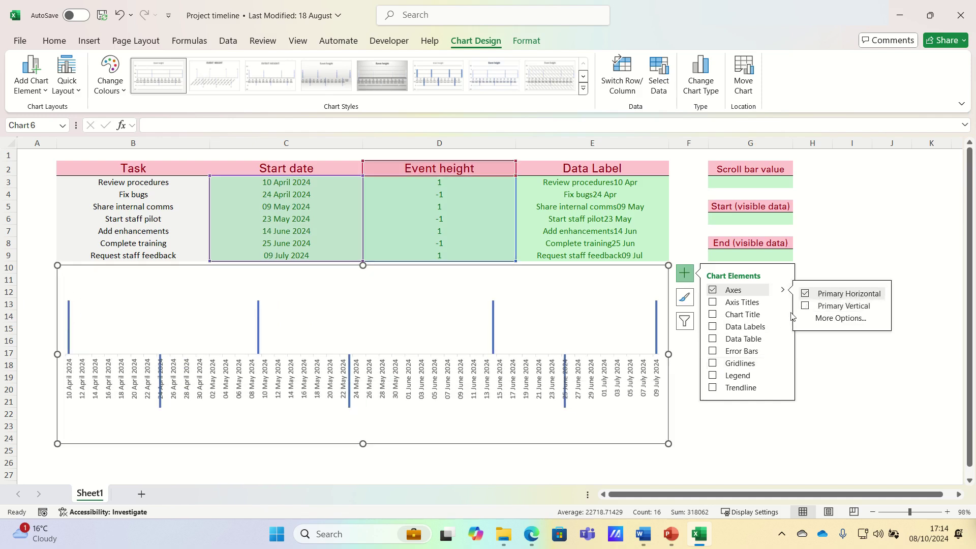
{"action": "left_click", "coordinate": [782, 327]}
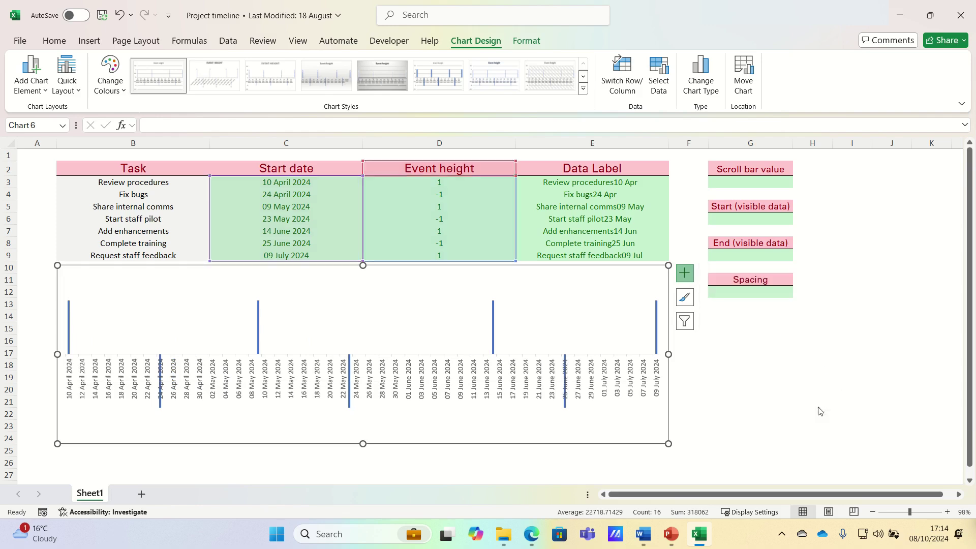
{"action": "left_click", "coordinate": [817, 407]}
{"action": "left_click", "coordinate": [827, 311]}
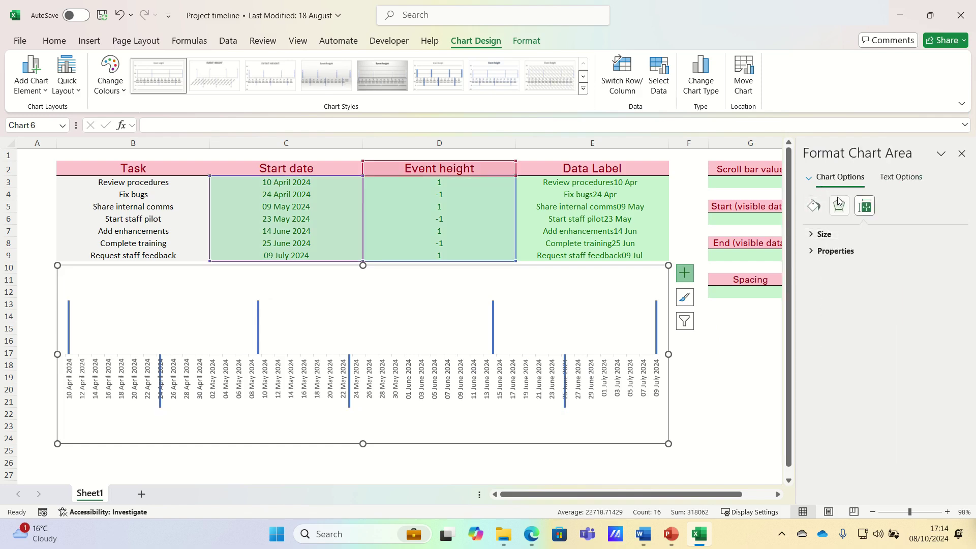
Step: Replace the event-height values in the data labels with Value From Cells E3:E9
{"action": "left_click", "coordinate": [813, 206]}
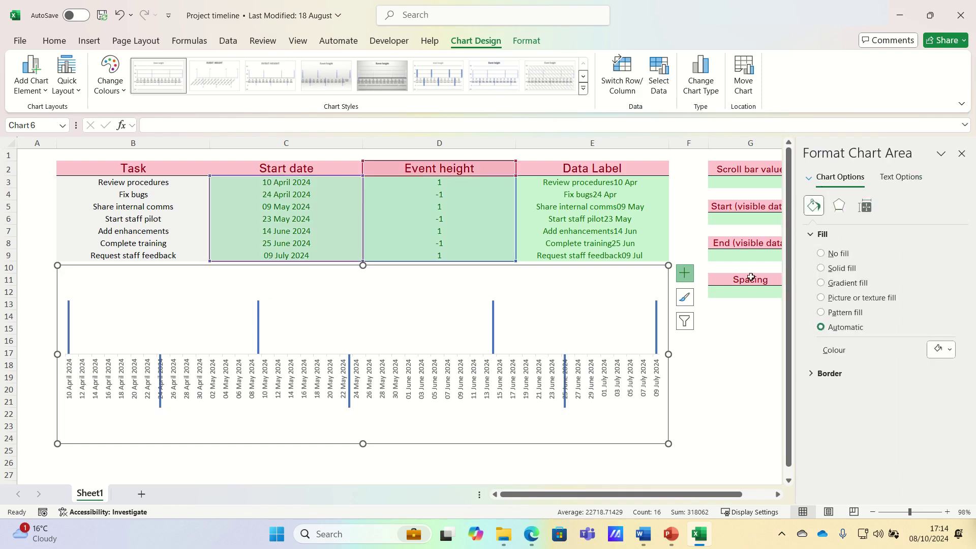
{"action": "left_click", "coordinate": [689, 276]}
{"action": "mouse_move", "coordinate": [782, 326]}
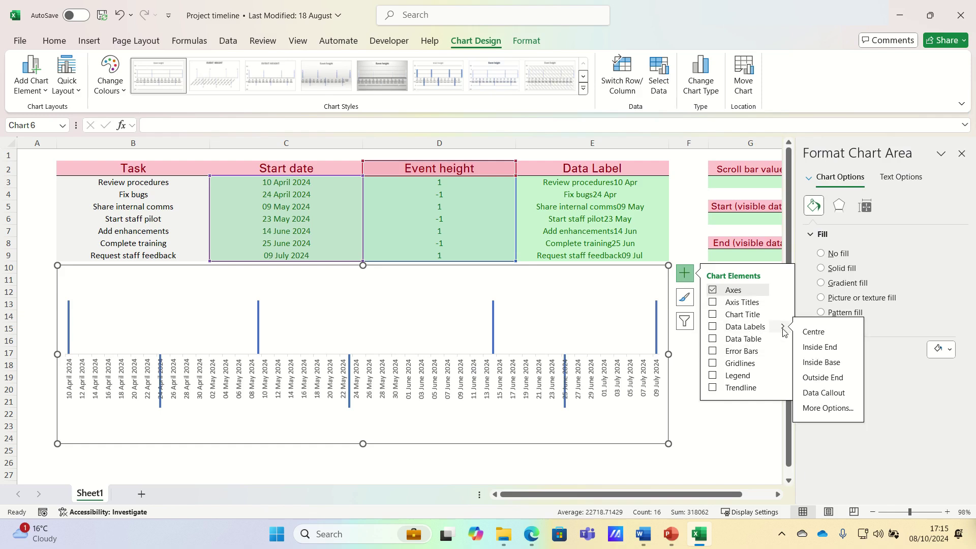
{"action": "left_click", "coordinate": [829, 408]}
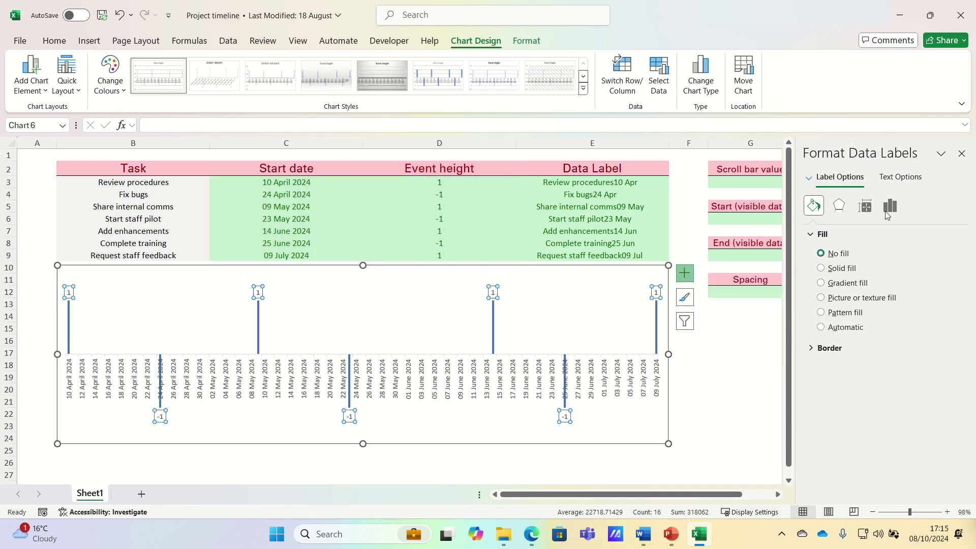
{"action": "left_click", "coordinate": [888, 208]}
{"action": "left_click", "coordinate": [838, 235]}
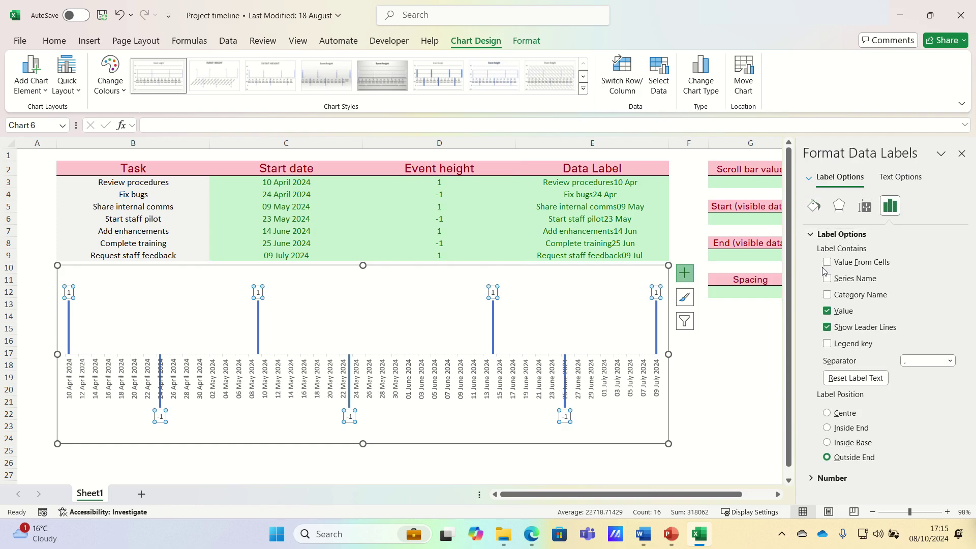
{"action": "left_click", "coordinate": [827, 311]}
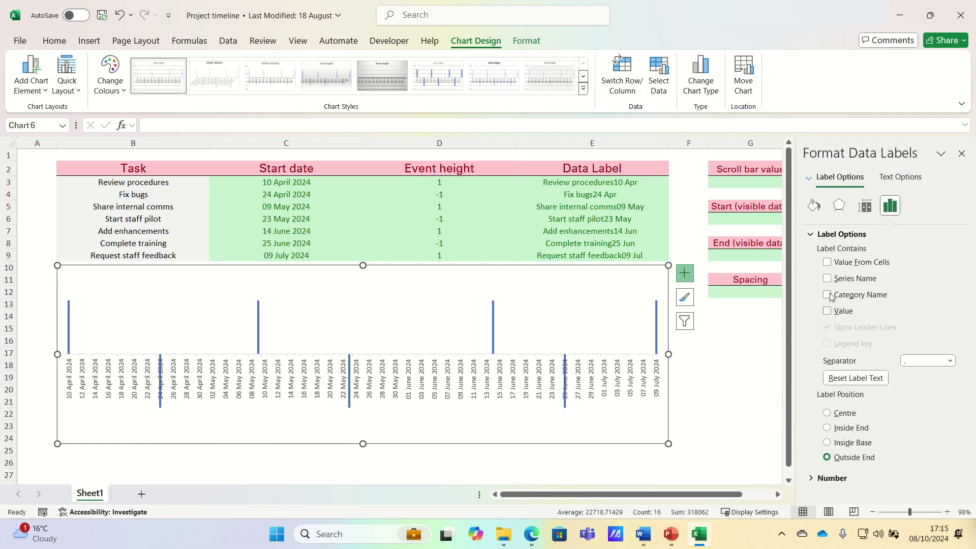
{"action": "left_click", "coordinate": [828, 262]}
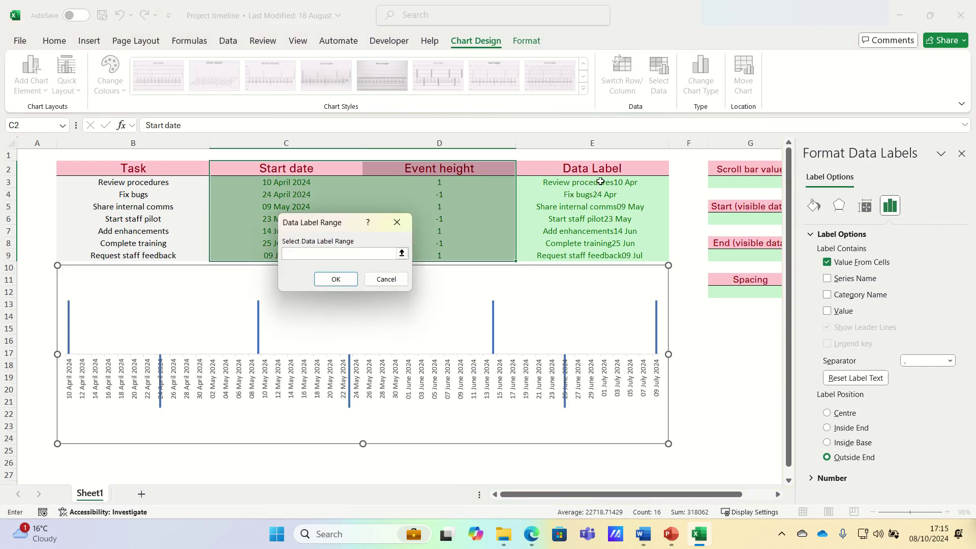
{"action": "left_click_drag", "start_coordinate": [600, 181], "coordinate": [653, 256]}
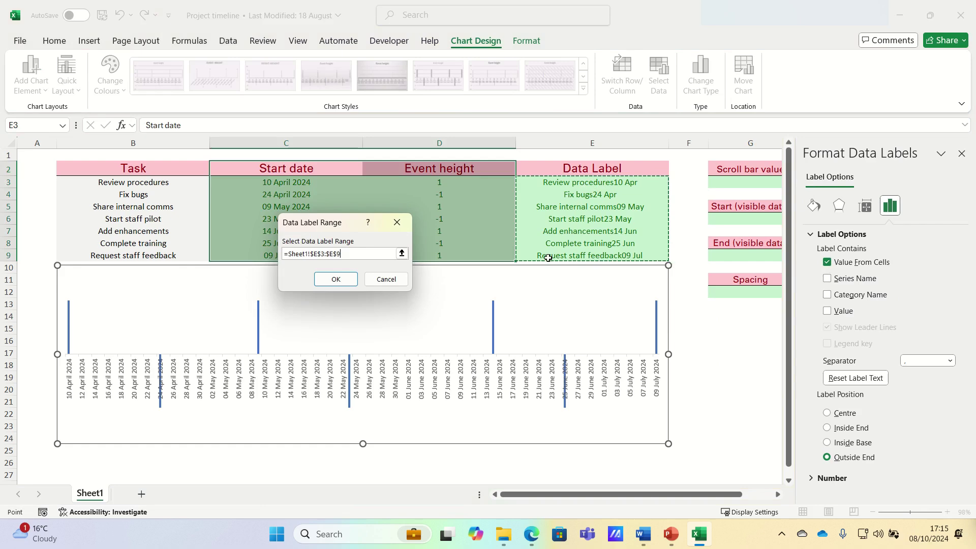
{"action": "left_click", "coordinate": [336, 279]}
{"action": "left_click", "coordinate": [961, 153]}
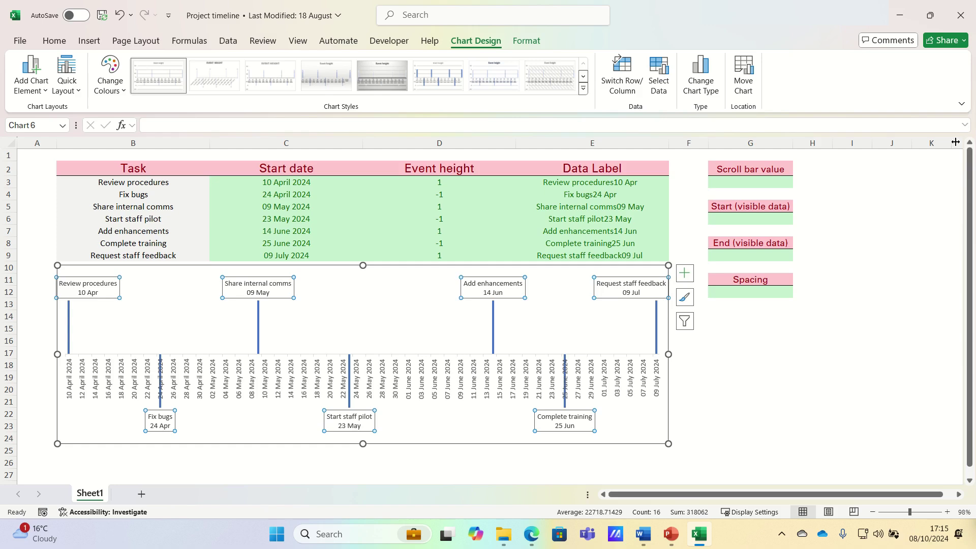
Step: Enter =G3+C3 in G6 as the visible start date
{"action": "left_click", "coordinate": [766, 217]}
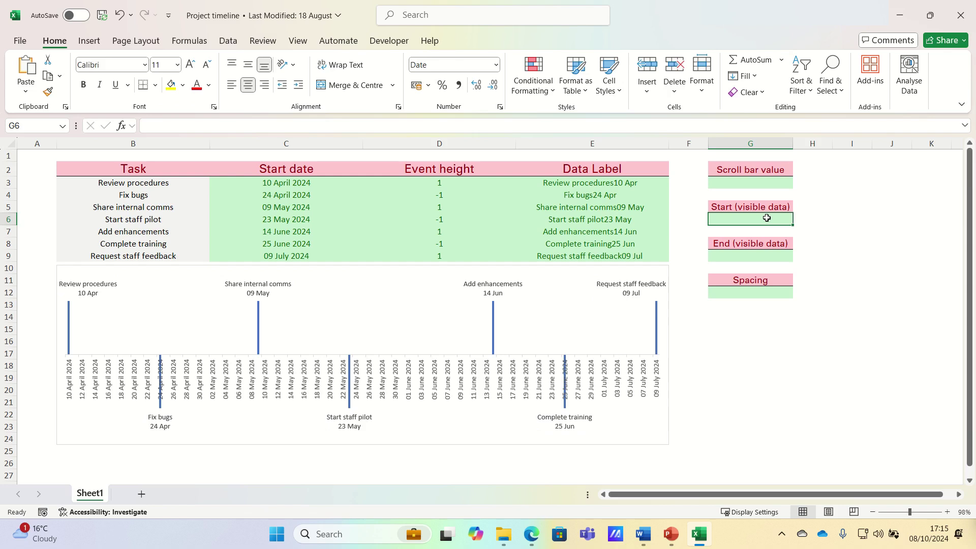
{"action": "type", "text": "="}
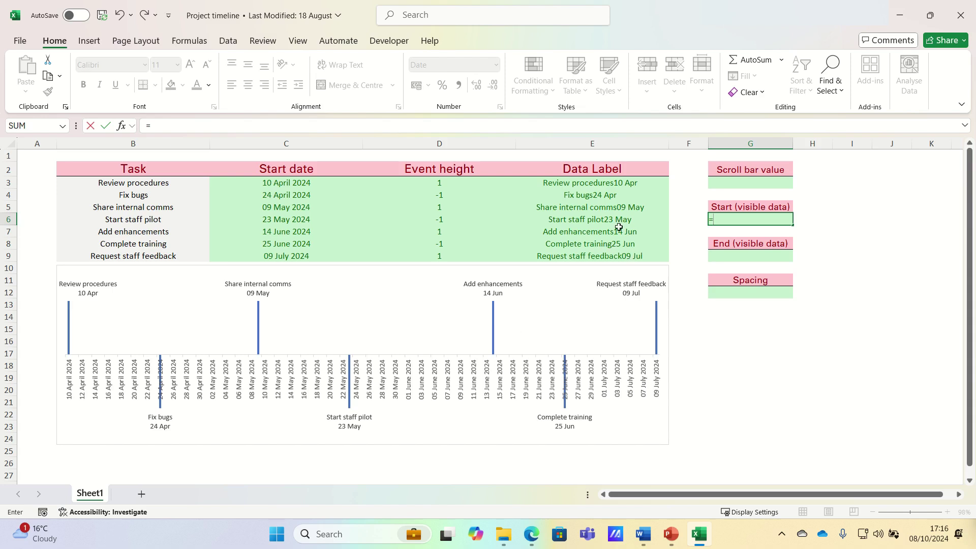
{"action": "left_click", "coordinate": [738, 183]}
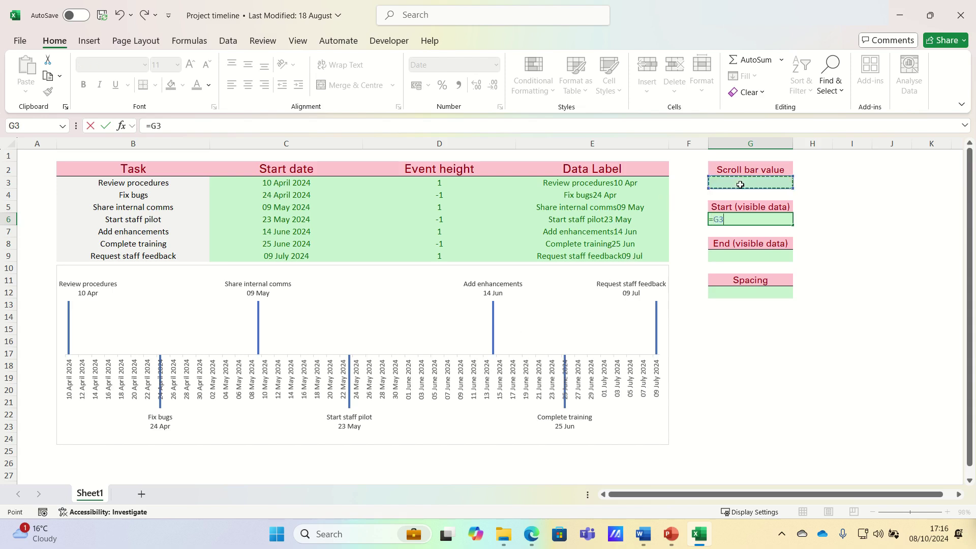
{"action": "type", "text": "+"}
{"action": "left_click", "coordinate": [293, 184]}
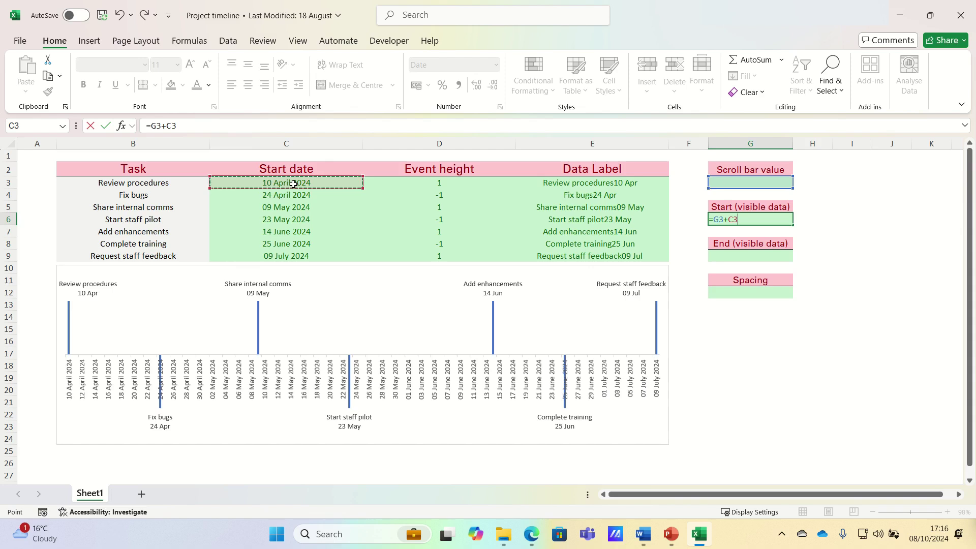
{"action": "key", "text": "Return"}
Step: Enter =G6+30 in G9 as the visible end date
{"action": "key", "text": "Down"}
{"action": "key", "text": "Down"}
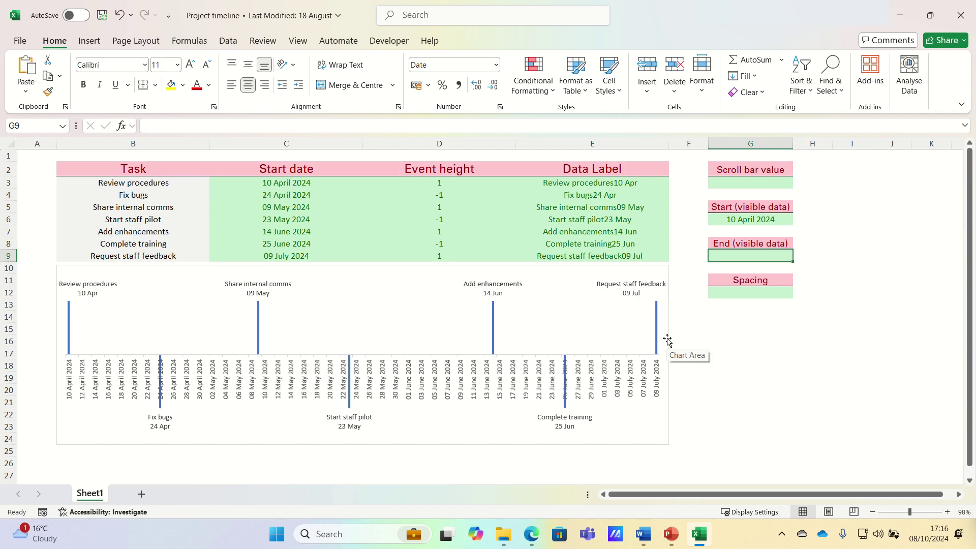
{"action": "type", "text": "="}
{"action": "key", "text": "Up"}
{"action": "key", "text": "Up"}
{"action": "key", "text": "Up"}
{"action": "type", "text": "+30"}
{"action": "key", "text": "Return"}
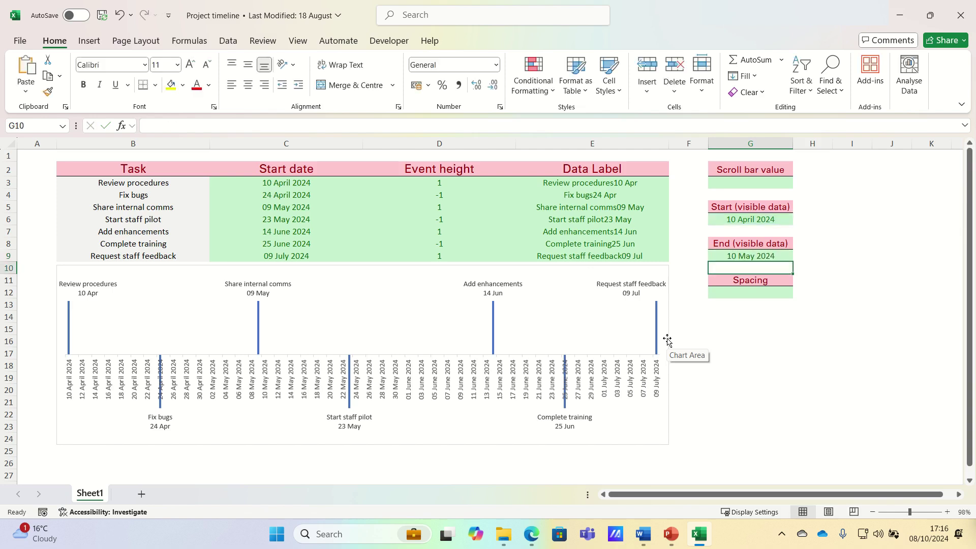
Step: Set Spacing in G12 to 10 and return to G3
{"action": "key", "text": "Down"}
{"action": "key", "text": "Down"}
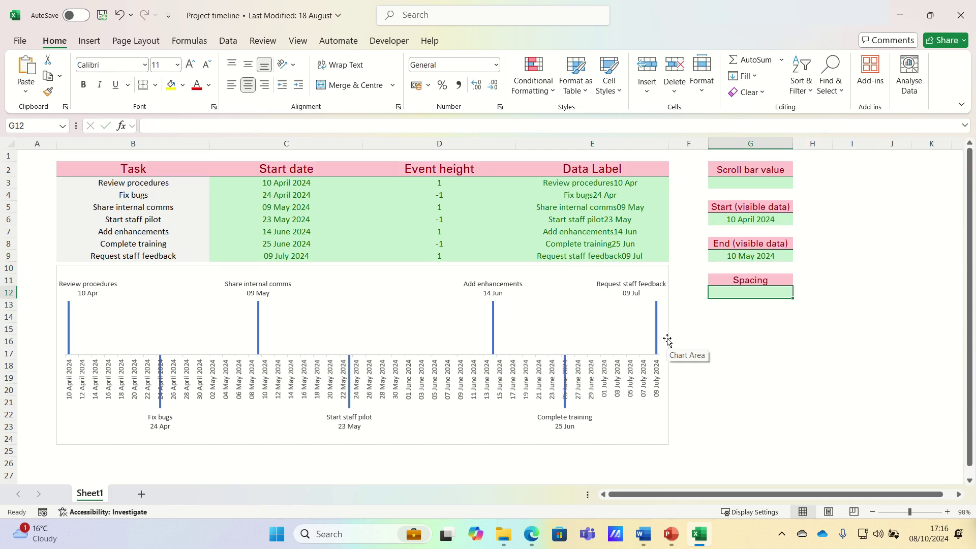
{"action": "type", "text": "10"}
{"action": "key", "text": "Return"}
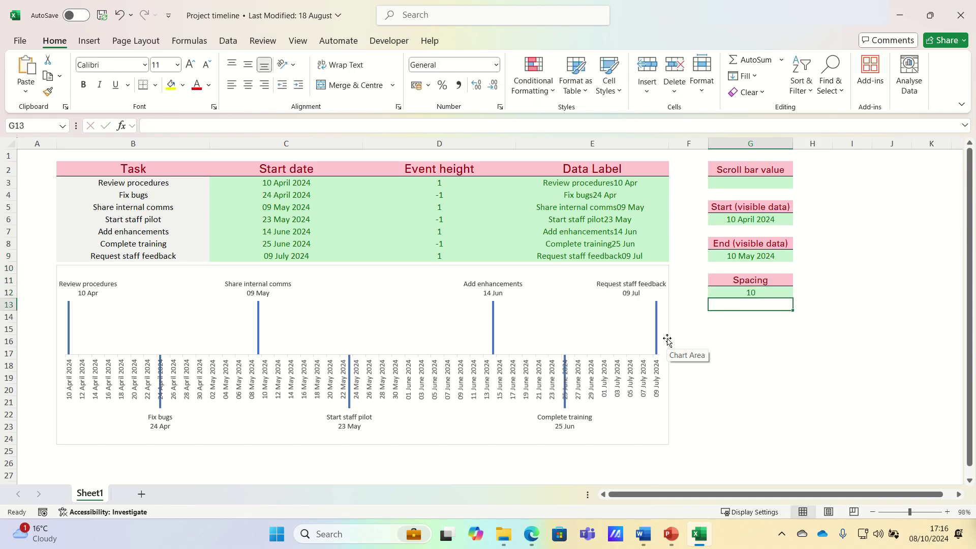
{"action": "left_click", "coordinate": [743, 181]}
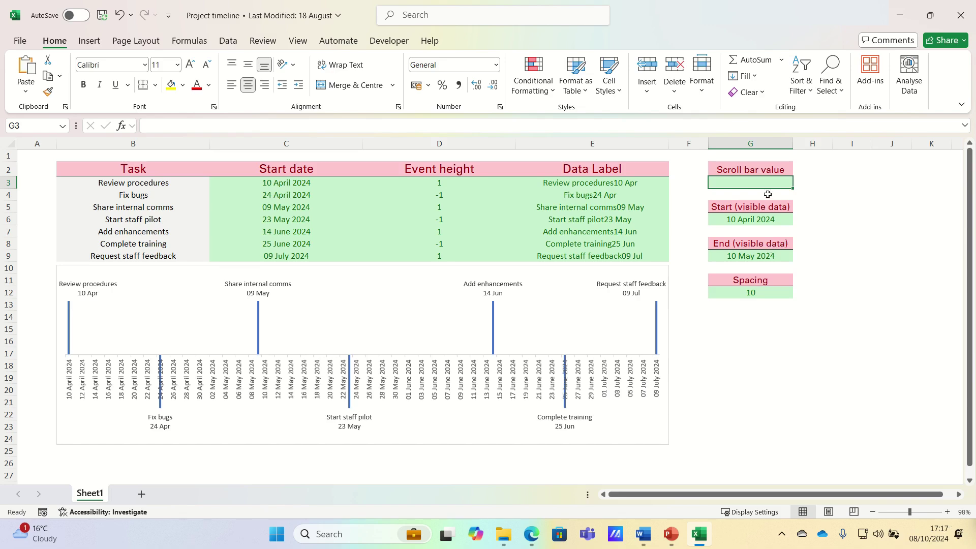
Step: Draw an ActiveX scroll bar across rows 25–26 under the chart
{"action": "left_click", "coordinate": [390, 43]}
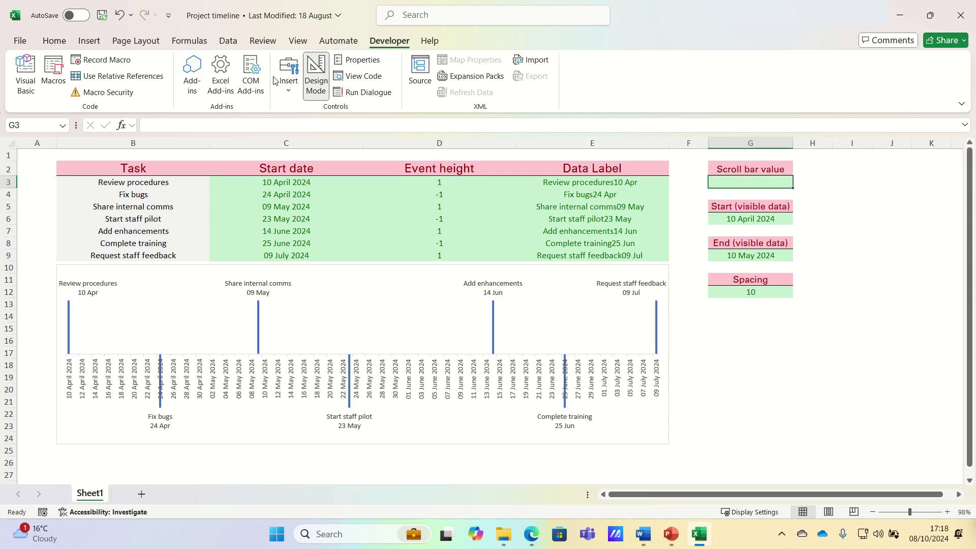
{"action": "left_click", "coordinate": [291, 92]}
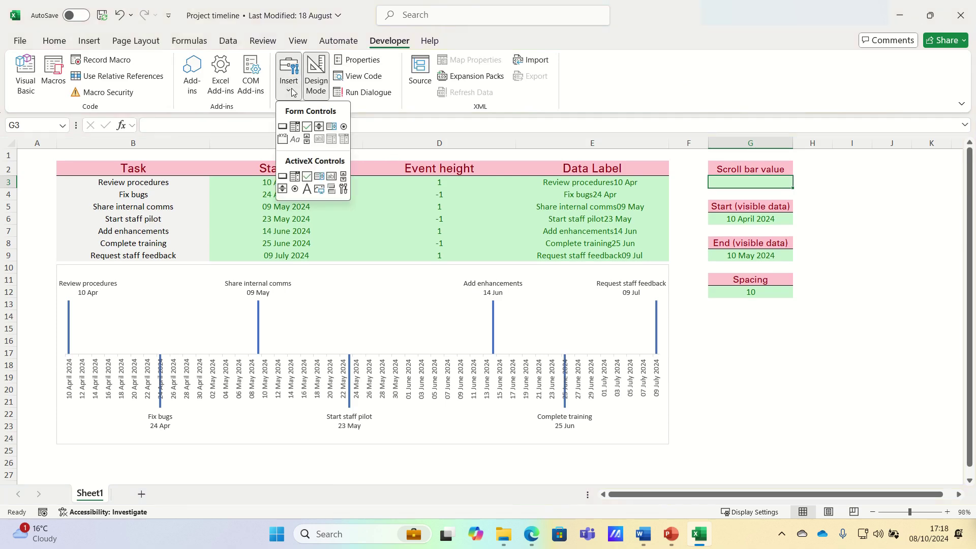
{"action": "left_click", "coordinate": [344, 176]}
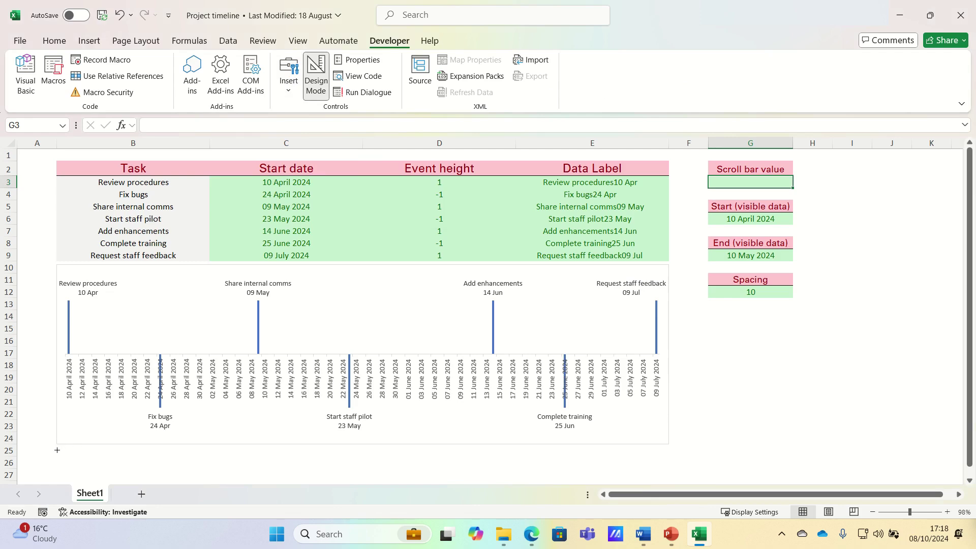
{"action": "mouse_move", "coordinate": [56, 451]}
{"action": "left_mouse_down"}
{"action": "mouse_move", "coordinate": [232, 470]}
{"action": "mouse_move", "coordinate": [553, 454]}
{"action": "mouse_move", "coordinate": [668, 461]}
{"action": "left_mouse_up"}
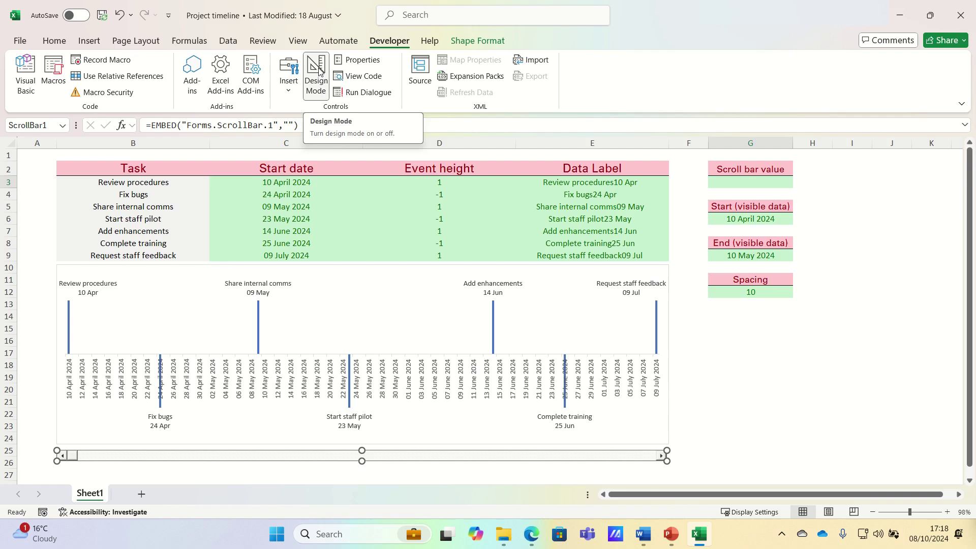
Step: Link the scroll bar to cell $G$3 in its properties
{"action": "right_click", "coordinate": [522, 457]}
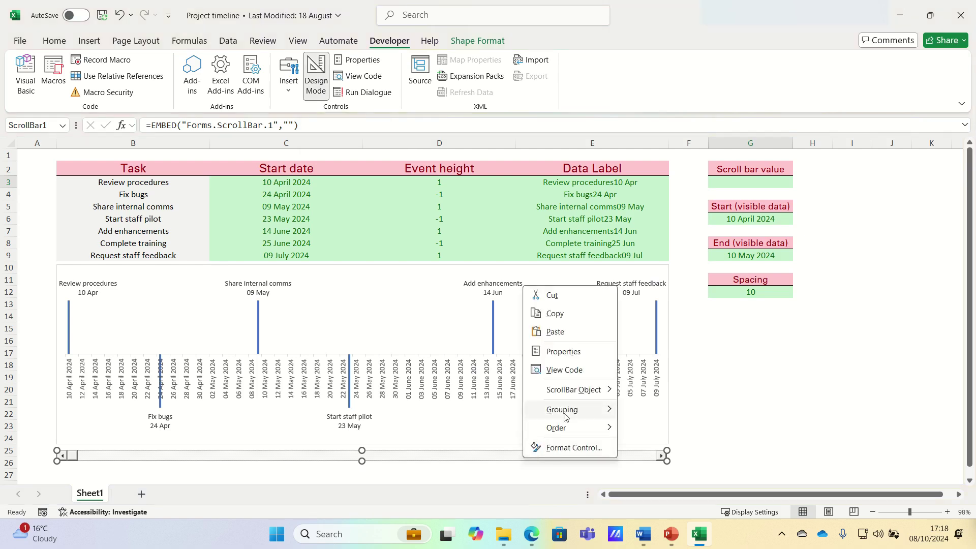
{"action": "left_click", "coordinate": [572, 355]}
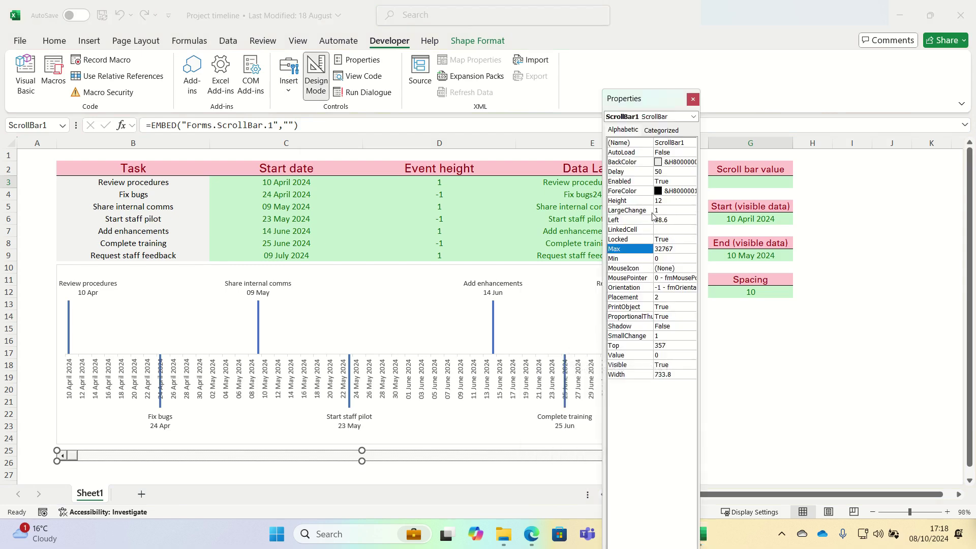
{"action": "left_click", "coordinate": [665, 229]}
{"action": "left_click", "coordinate": [665, 230]}
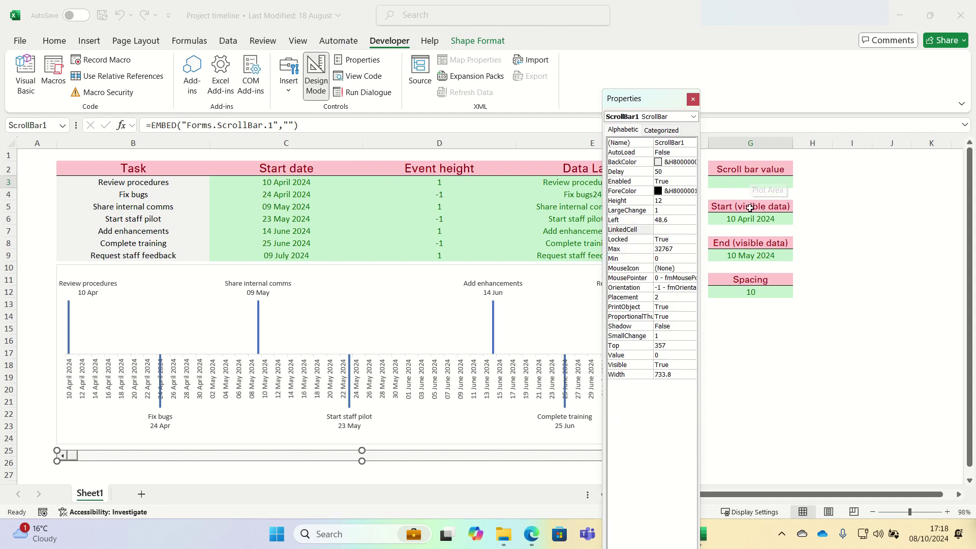
{"action": "type", "text": "$G$3"}
Step: Set the scroll bar's SmallChange and LargeChange to 30 and Max to 60
{"action": "left_click", "coordinate": [663, 336]}
{"action": "type", "text": "30"}
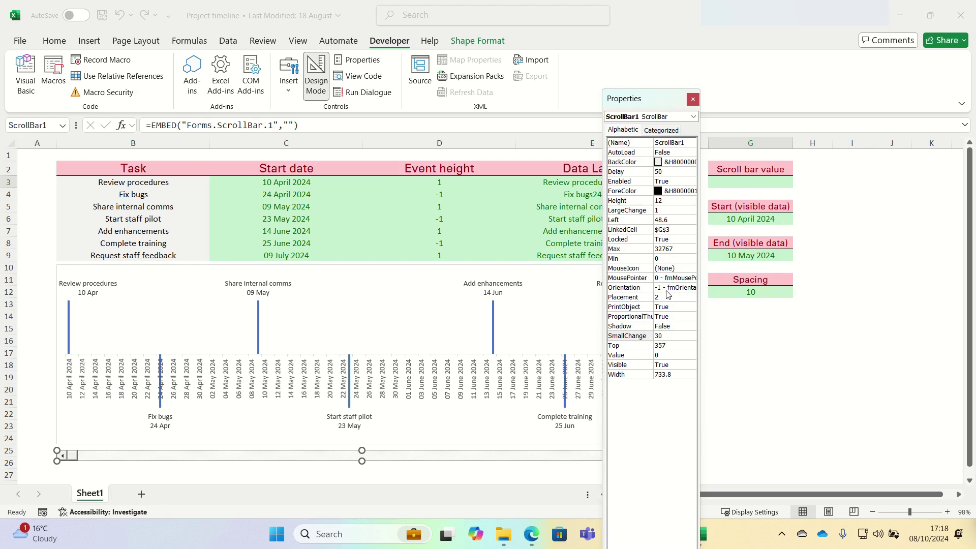
{"action": "left_click", "coordinate": [659, 211]}
{"action": "key", "text": "BackSpace"}
{"action": "type", "text": "30"}
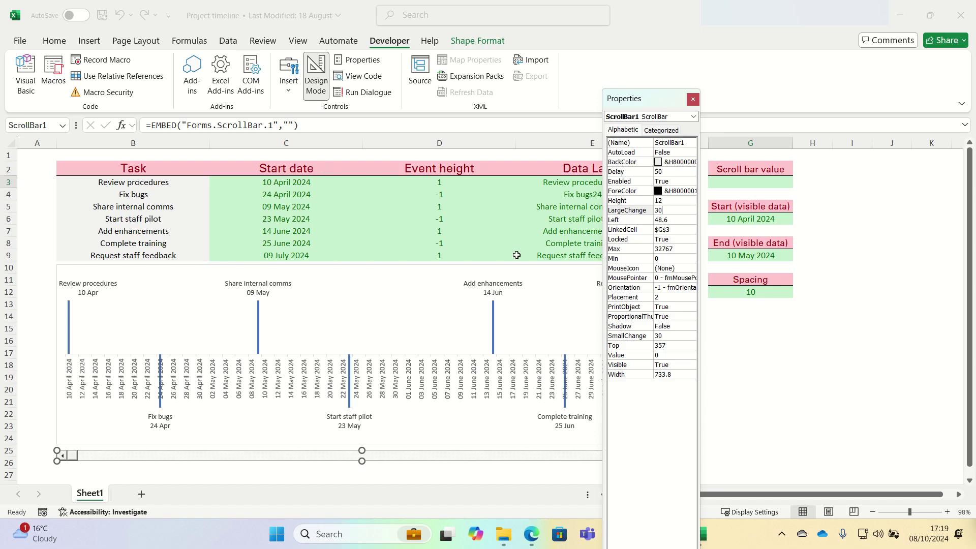
{"action": "left_click", "coordinate": [669, 252]}
{"action": "type", "text": "6"}
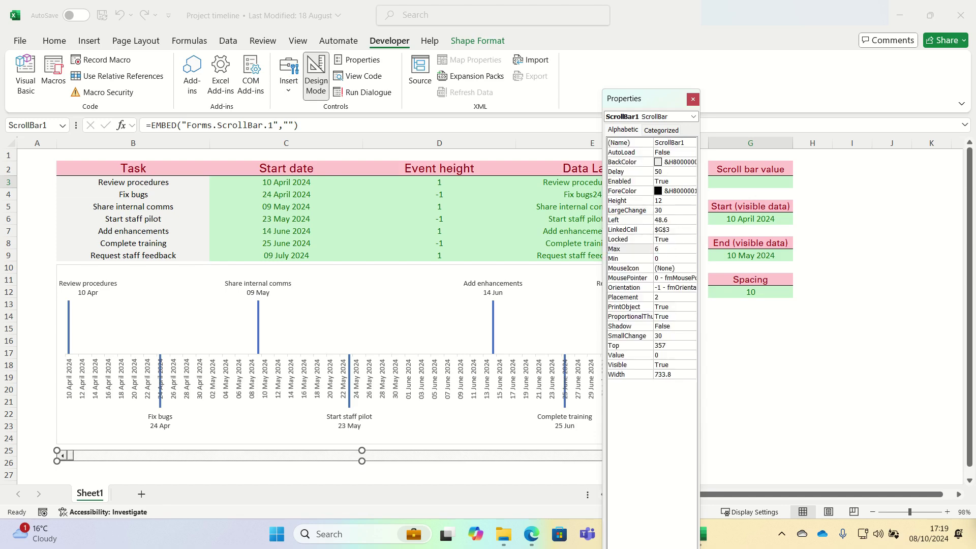
{"action": "type", "text": "0"}
{"action": "left_click", "coordinate": [673, 239]}
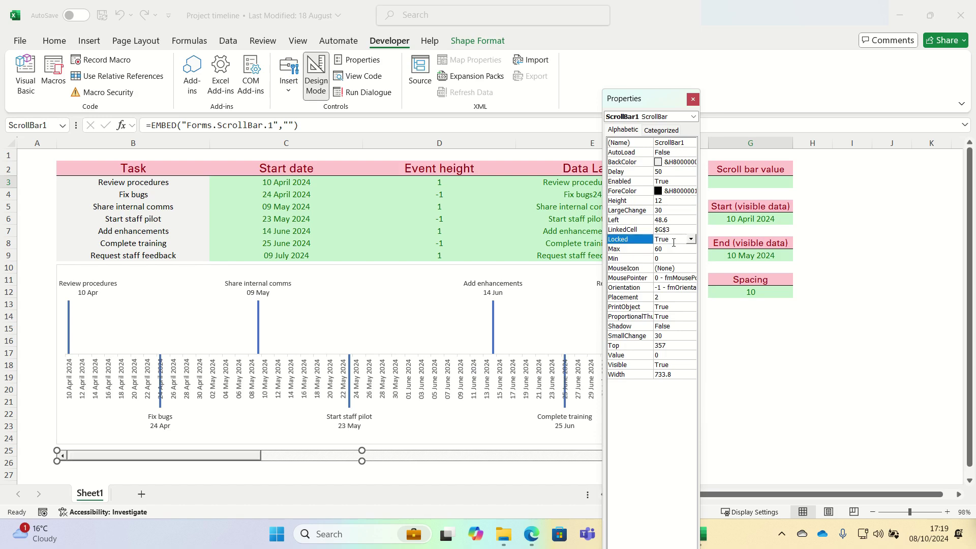
Step: Name the chart 'timeline' using the Name Box
{"action": "left_click", "coordinate": [693, 100]}
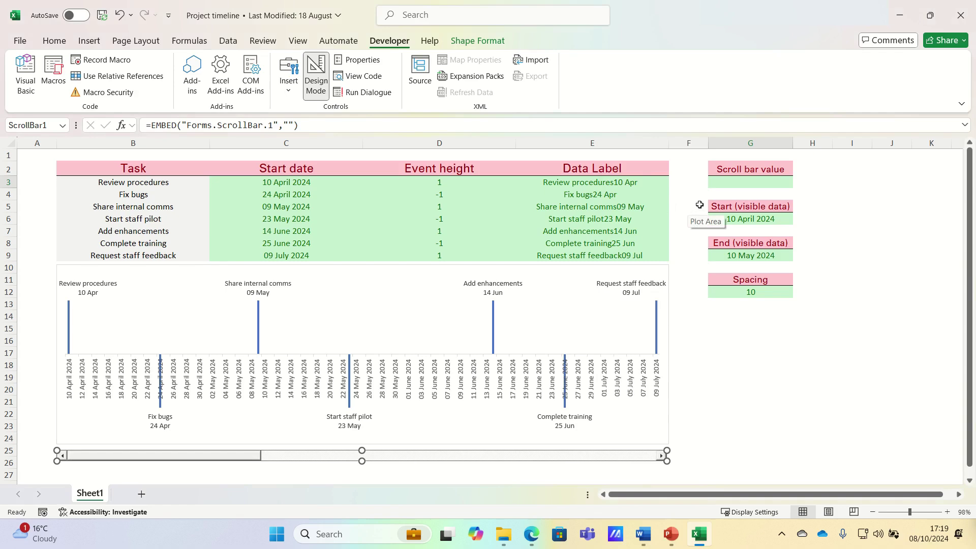
{"action": "left_click", "coordinate": [307, 280]}
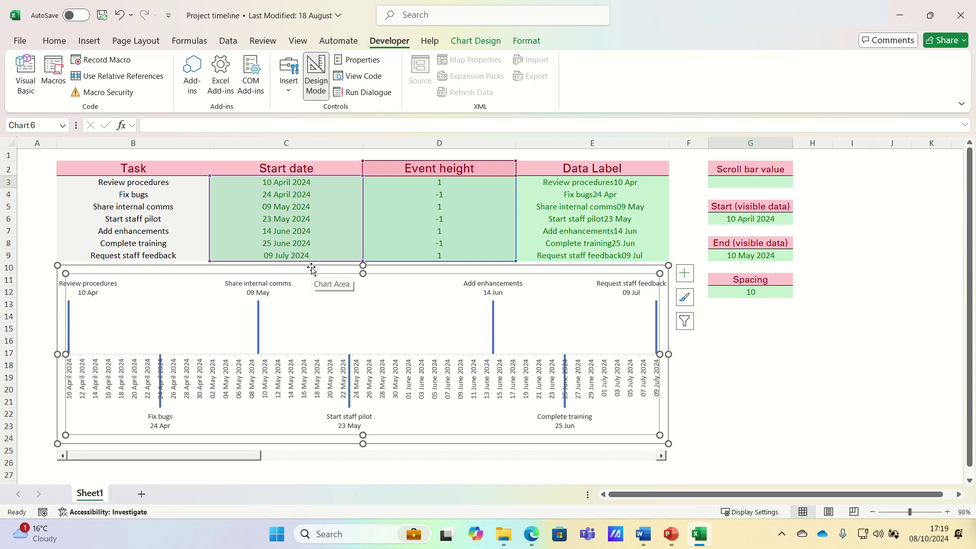
{"action": "left_click", "coordinate": [311, 268]}
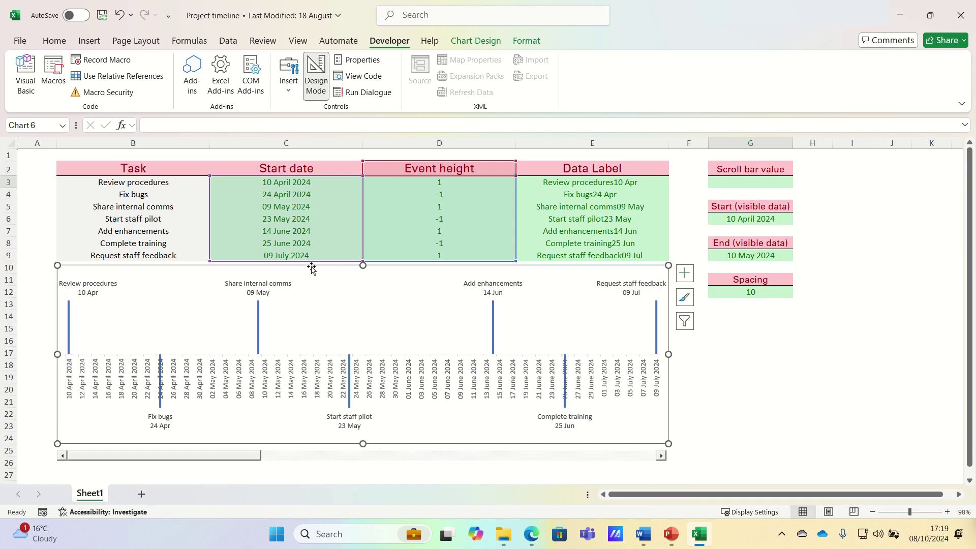
{"action": "left_click", "coordinate": [38, 125]}
{"action": "type", "text": "TIME"}
{"action": "key", "text": "BackSpace"}
{"action": "key", "text": "BackSpace"}
{"action": "key", "text": "BackSpace"}
{"action": "key", "text": "BackSpace"}
{"action": "type", "text": "timeline"}
{"action": "key", "text": "Return"}
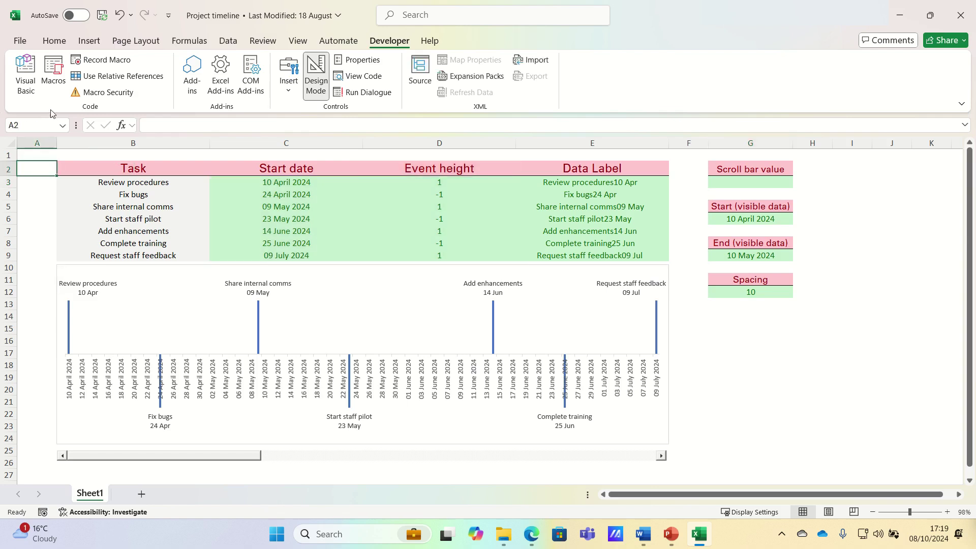
Step: Paste the AdjustAxisBounds macro into Module1 in the VBA editor
{"action": "left_click", "coordinate": [28, 77]}
{"action": "left_click", "coordinate": [108, 24]}
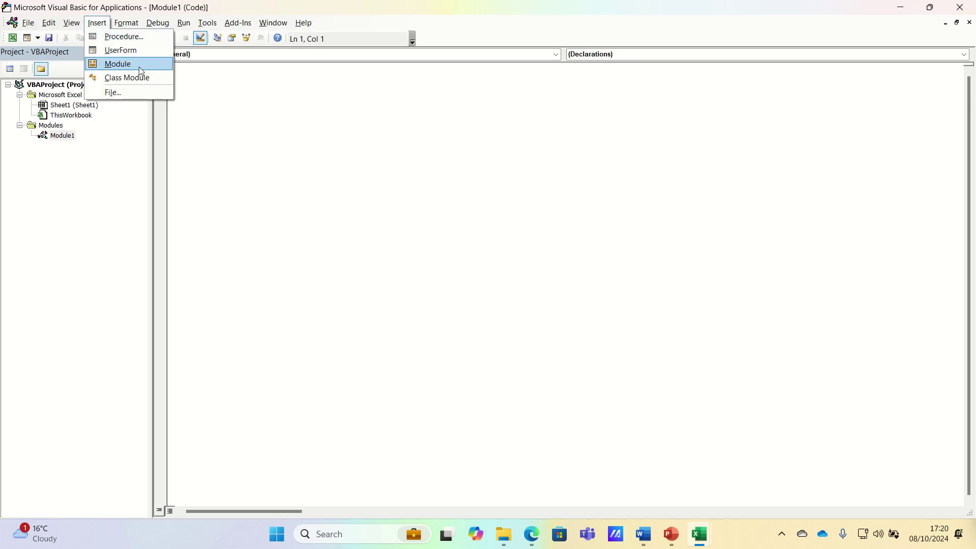
{"action": "left_click", "coordinate": [221, 83]}
{"action": "type", "text": "Sub AdjustAxisBounds()  ActiveSheet.ChartObjects(\"timeline\").Activate  With ActiveChart.Axes(xlCategory, xlPrimary)     .MinimumScale = ActiveSheet.Range(\"g6\").Value     .MaximumScale = ActiveSheet.Range(\"g9\").Value     .MajorUnit = ActiveSheet.Range(\"g12\").Value  End With  End Sub"}
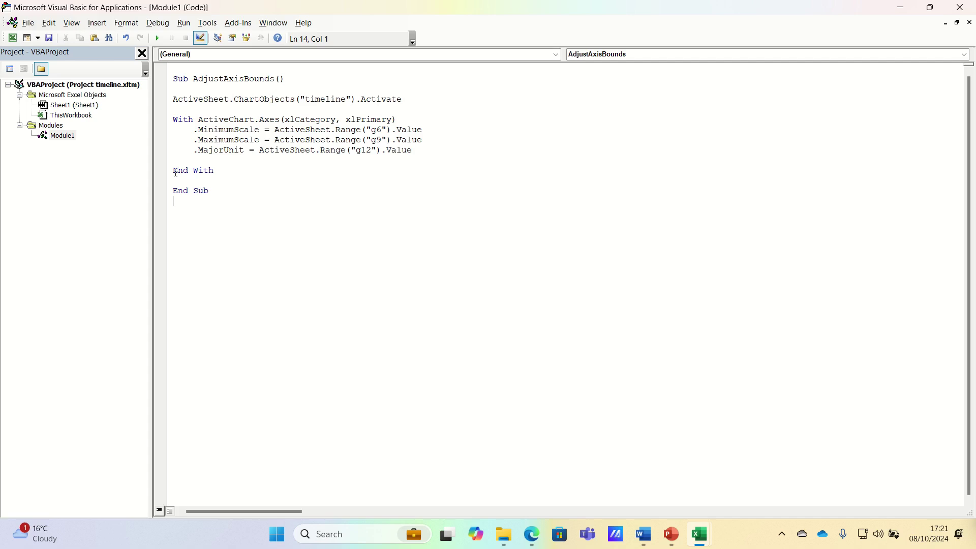
Step: Paste a ScrollBar1_Change handler calling AdjustAxisBounds into Sheet1's code
{"action": "left_click", "coordinate": [75, 105]}
{"action": "double_click", "coordinate": [75, 105]}
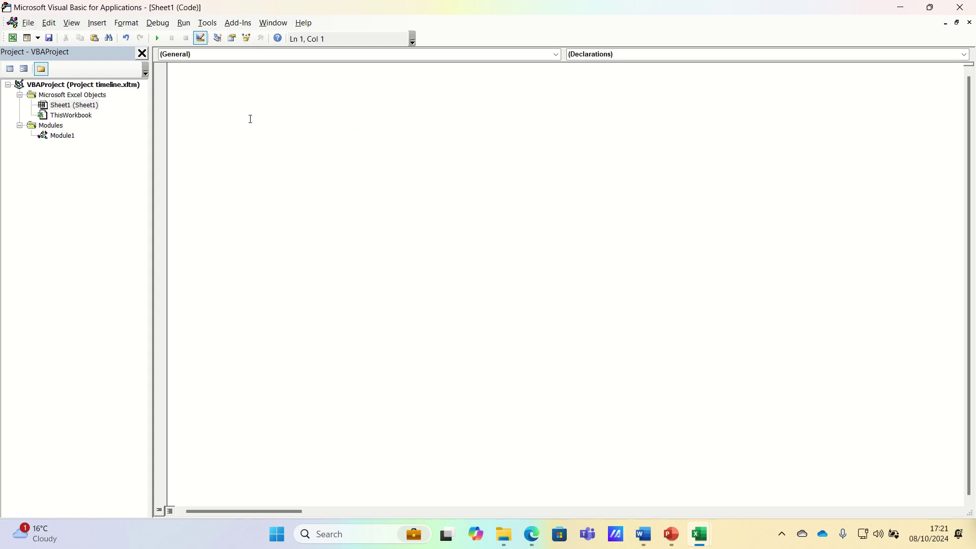
{"action": "type", "text": "Private Sub ScrollBar1_Change()     Call AdjustAxisBounds End Sub"}
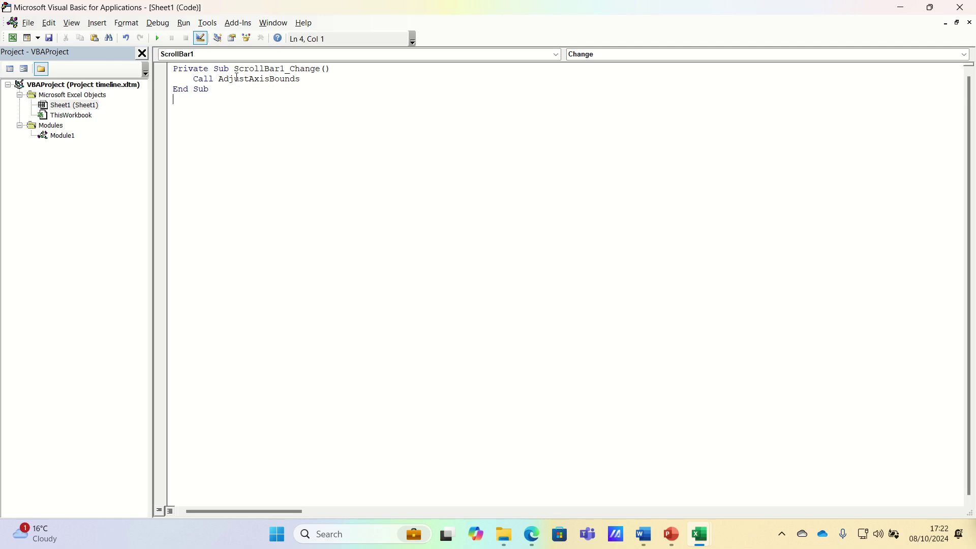
Step: Exit Design Mode and step the scroll bar to pan the chart to 09 June–09 July 2024
{"action": "left_click", "coordinate": [960, 8]}
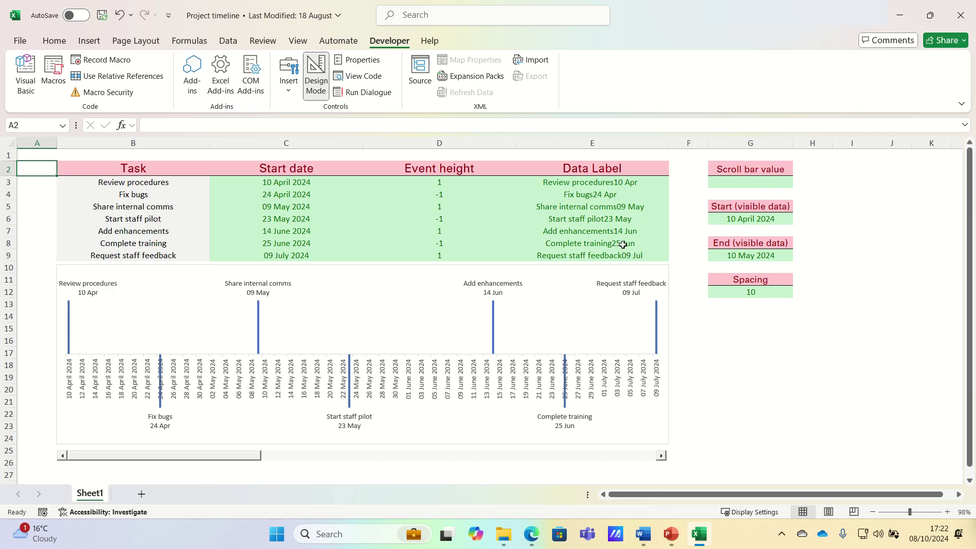
{"action": "left_click", "coordinate": [321, 83]}
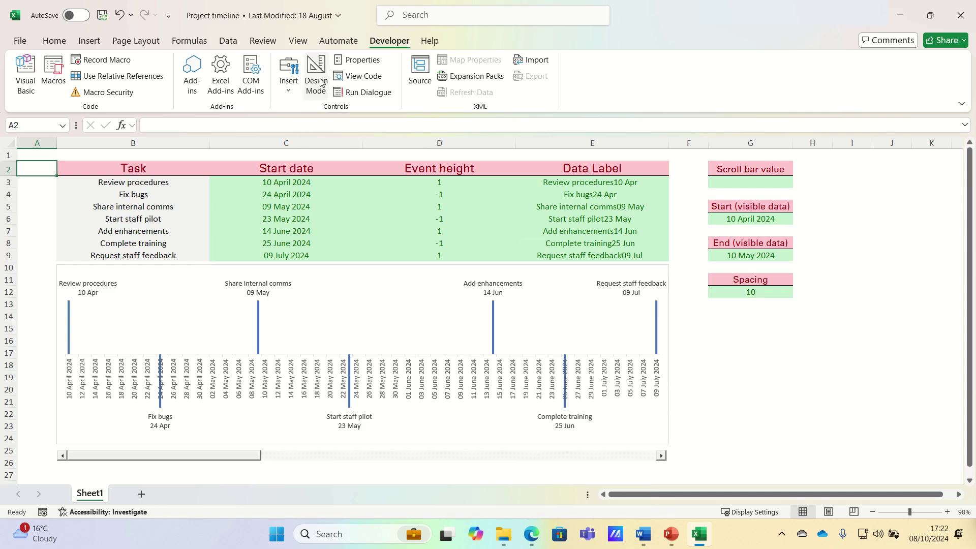
{"action": "left_click", "coordinate": [662, 458]}
{"action": "left_click", "coordinate": [663, 461]}
{"action": "left_click", "coordinate": [62, 456]}
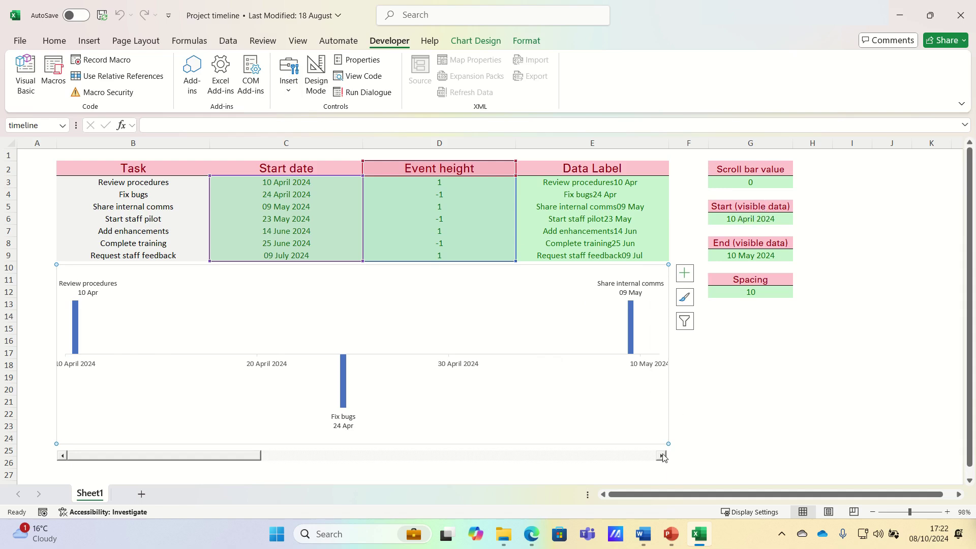
{"action": "left_click", "coordinate": [662, 456]}
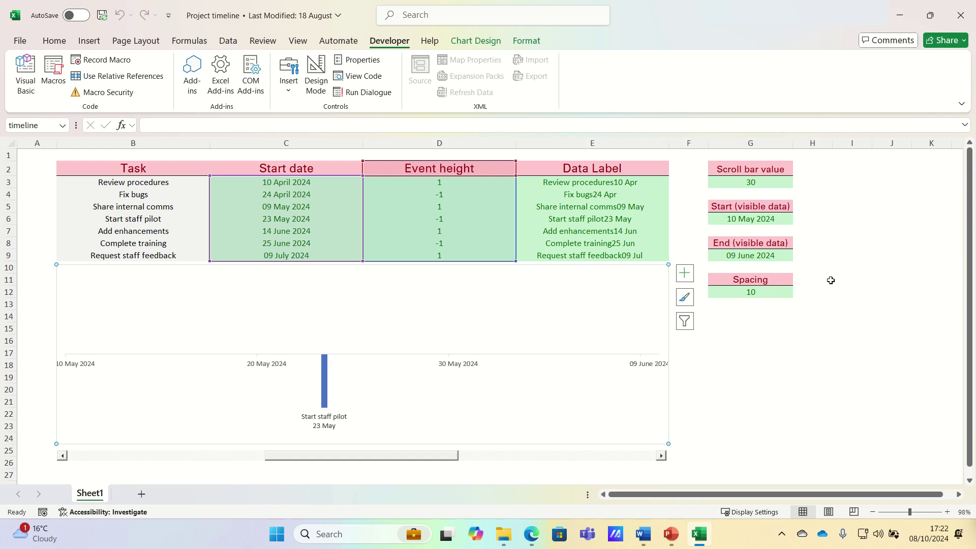
{"action": "left_click", "coordinate": [663, 457]}
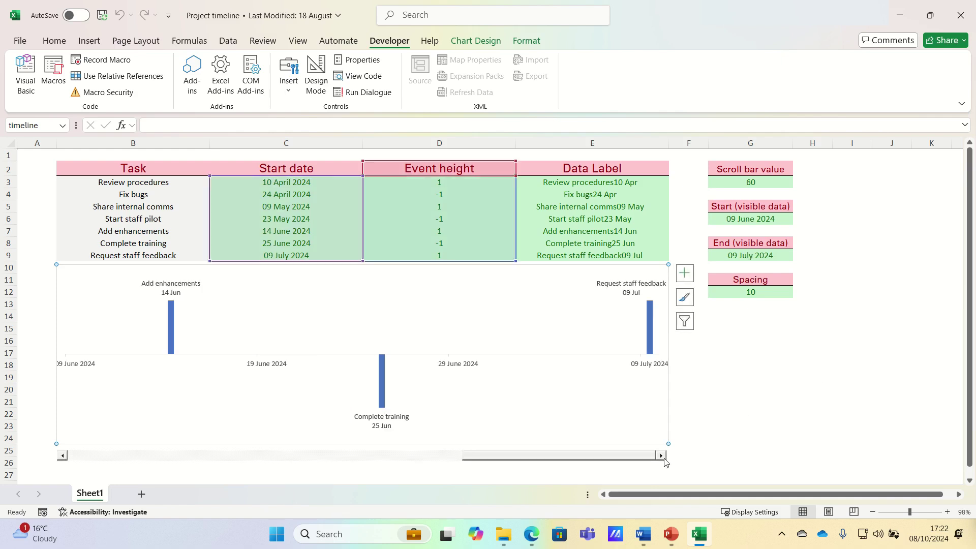